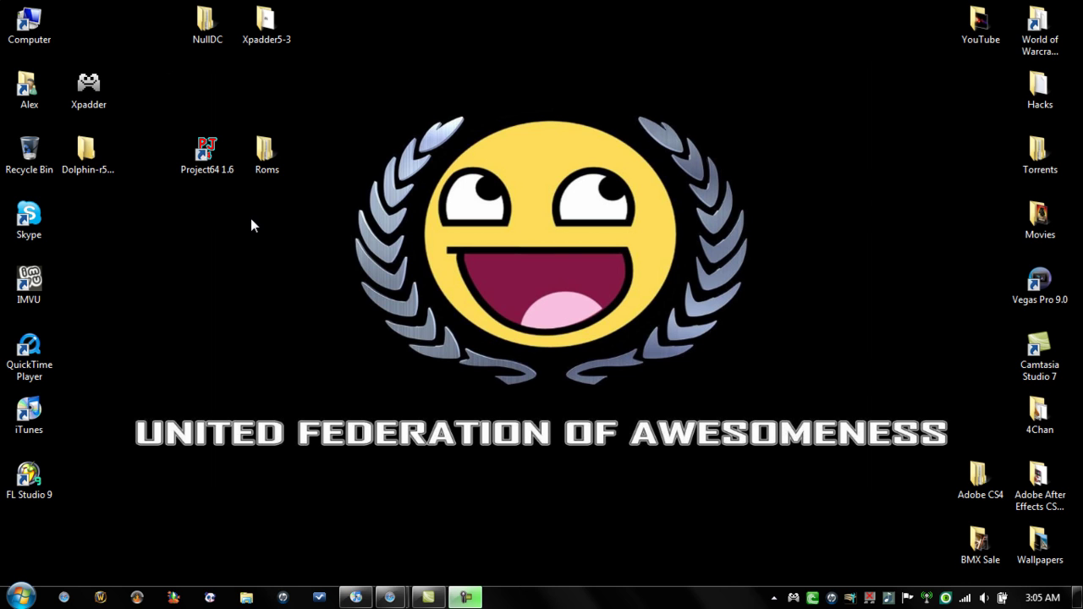
left_click_drag(223, 202, 201, 171)
left_click(202, 203)
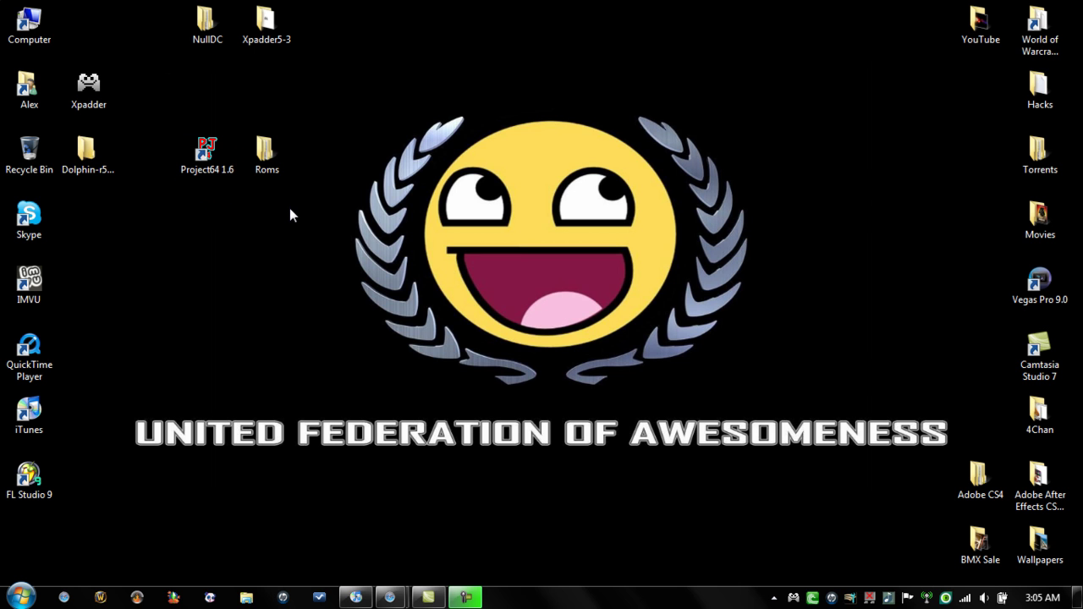
Examine the ROM files in the N64 subfolder of the desktop Roms folder and close the folder window.
left_click(268, 156)
double_click(271, 161)
double_click(449, 140)
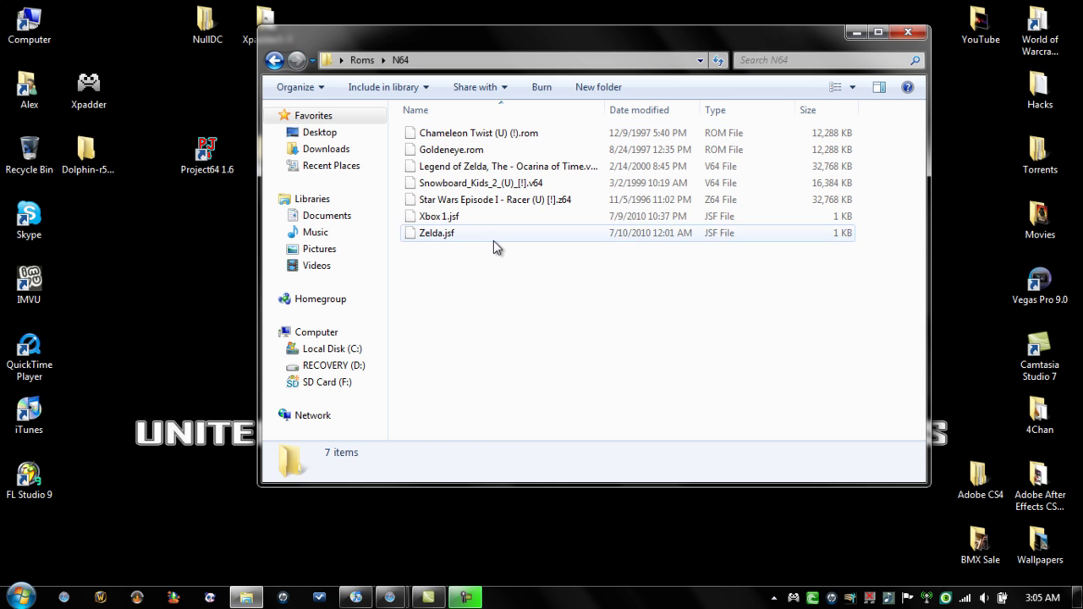
left_click_drag(496, 251, 484, 136)
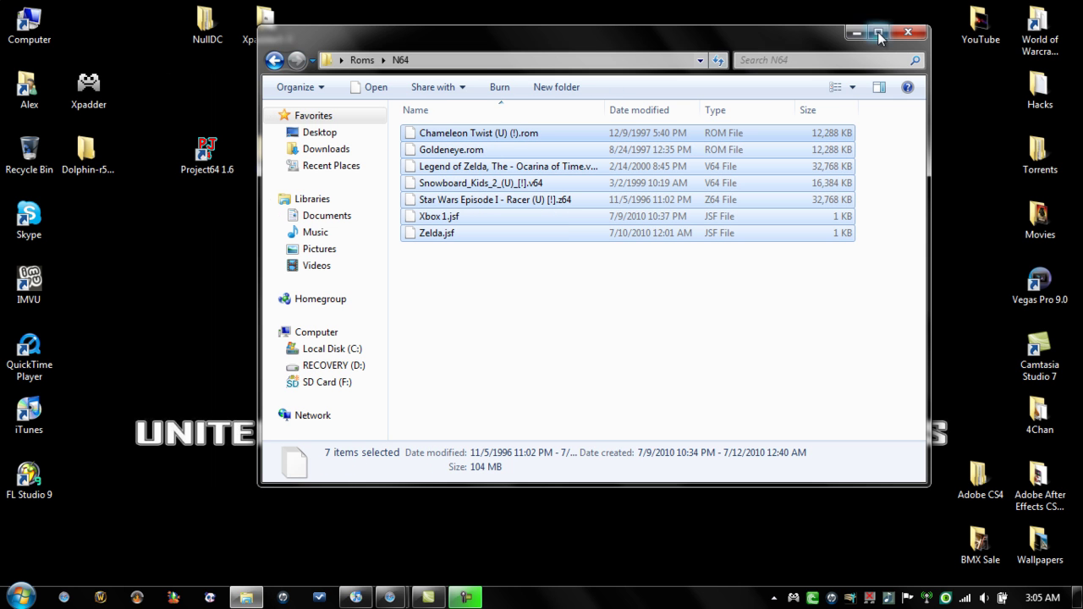
left_click(905, 32)
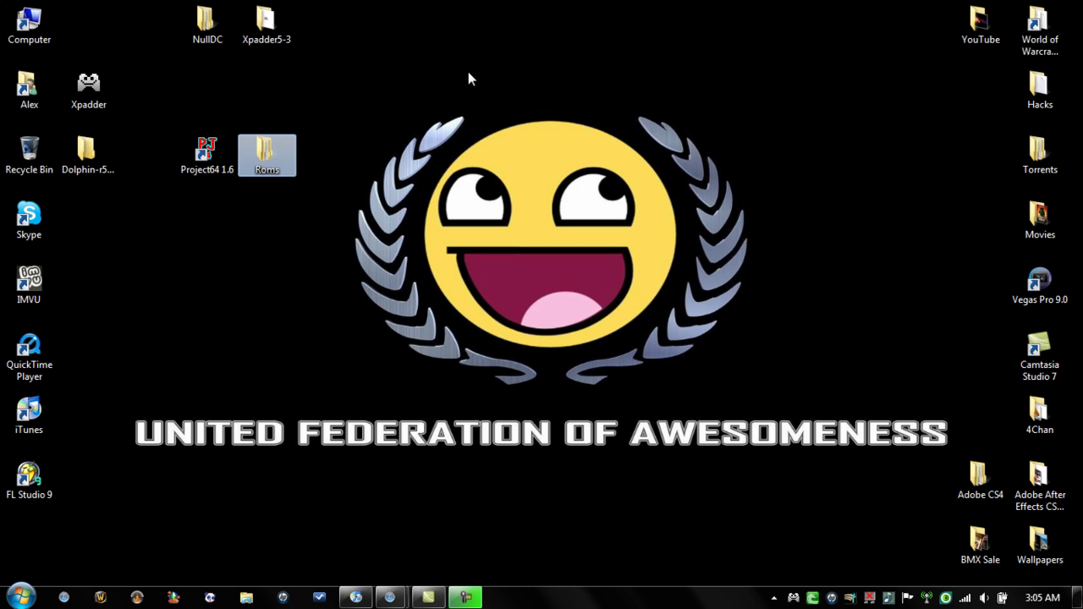
left_click(464, 147)
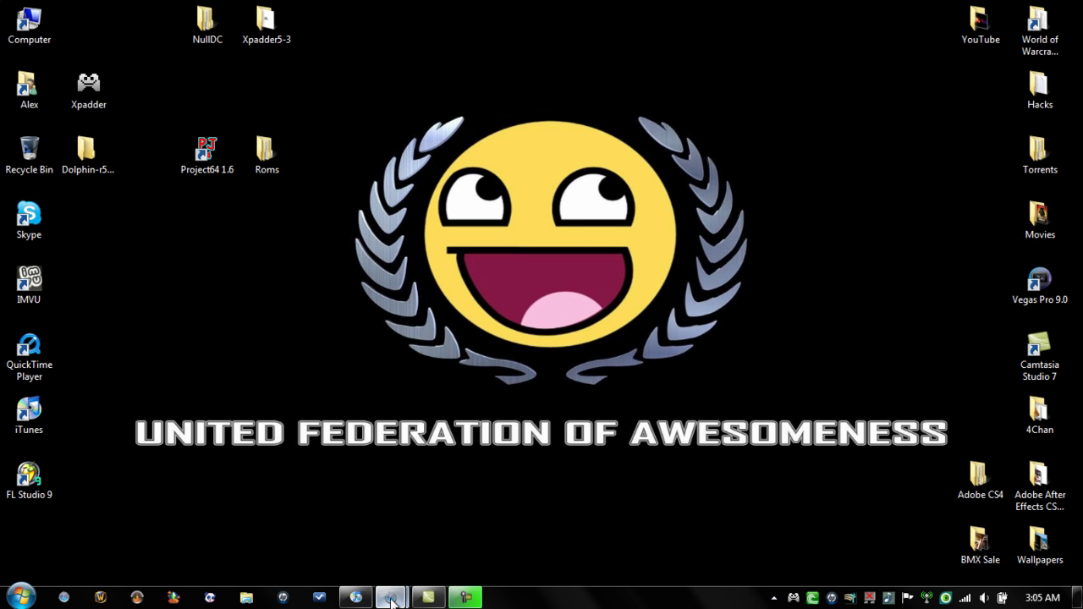
Switch to the Safari browser and search Google for "project 64".
mouse_move(392, 600)
left_click(494, 547)
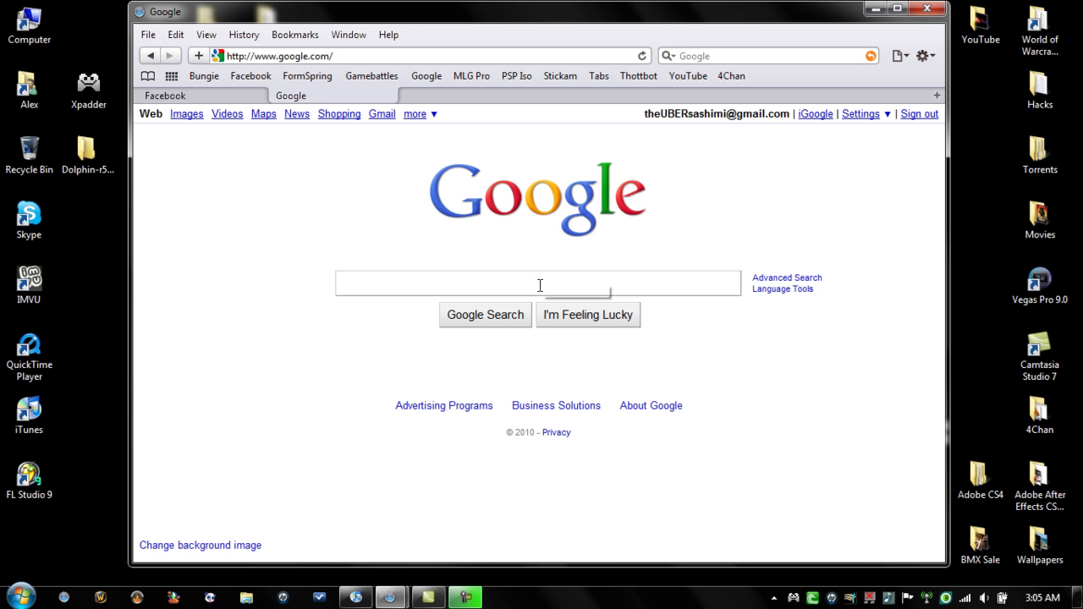
type("pre")
key("BackSpace")
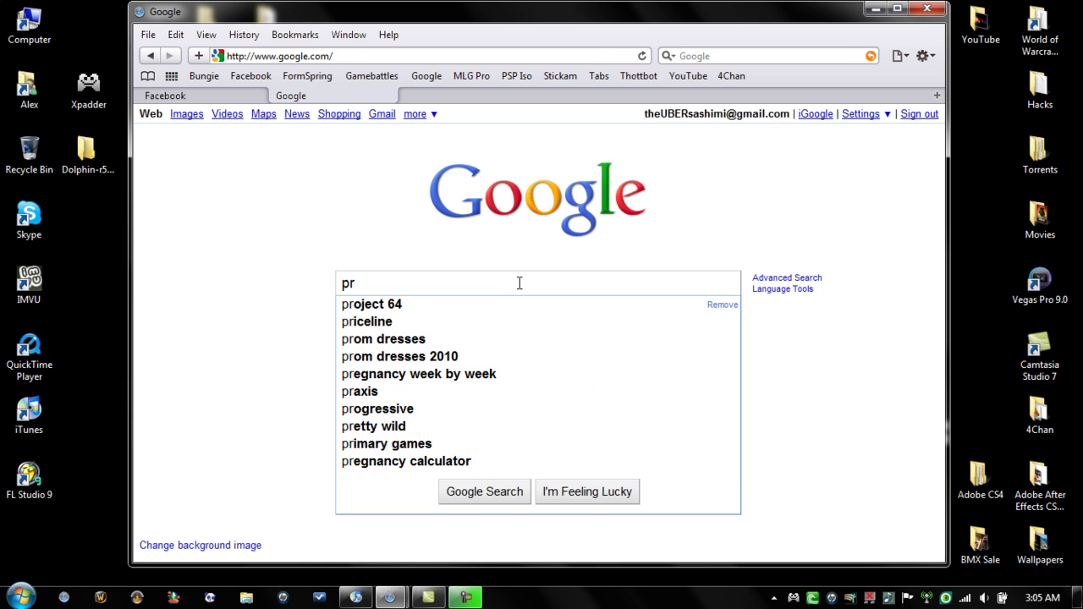
type("oject 64\\")
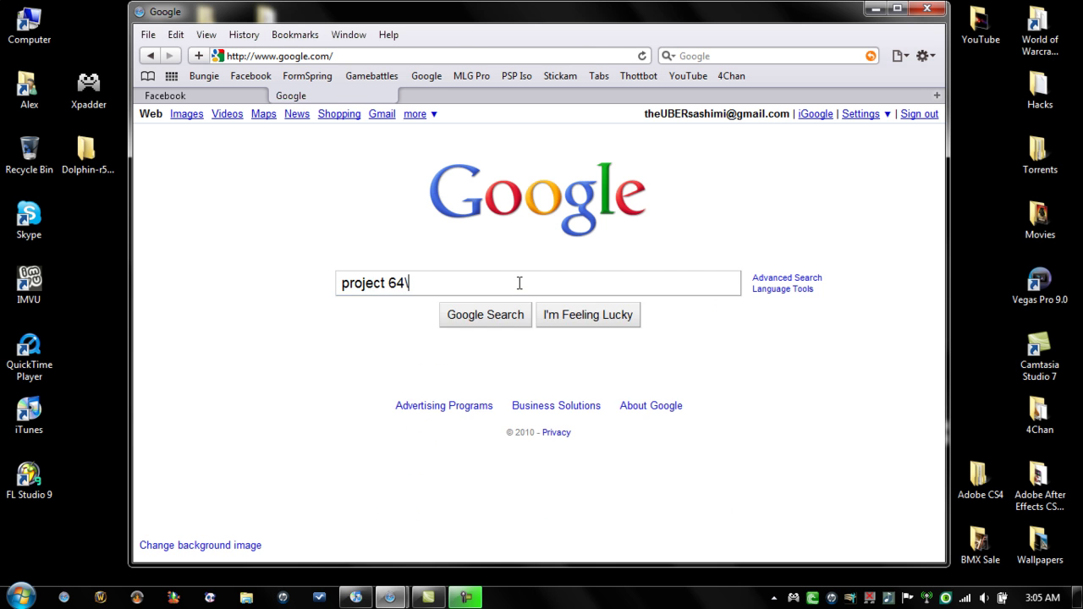
key("Return")
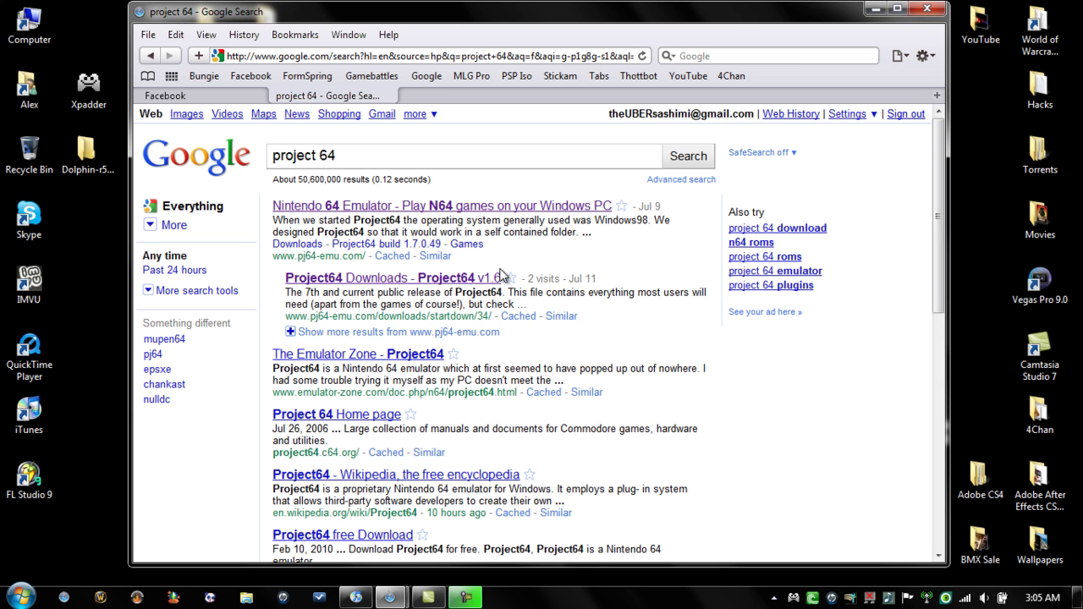
Open the Project64 v1.6 download page from the results and cancel the download of the setup file.
left_click(405, 282)
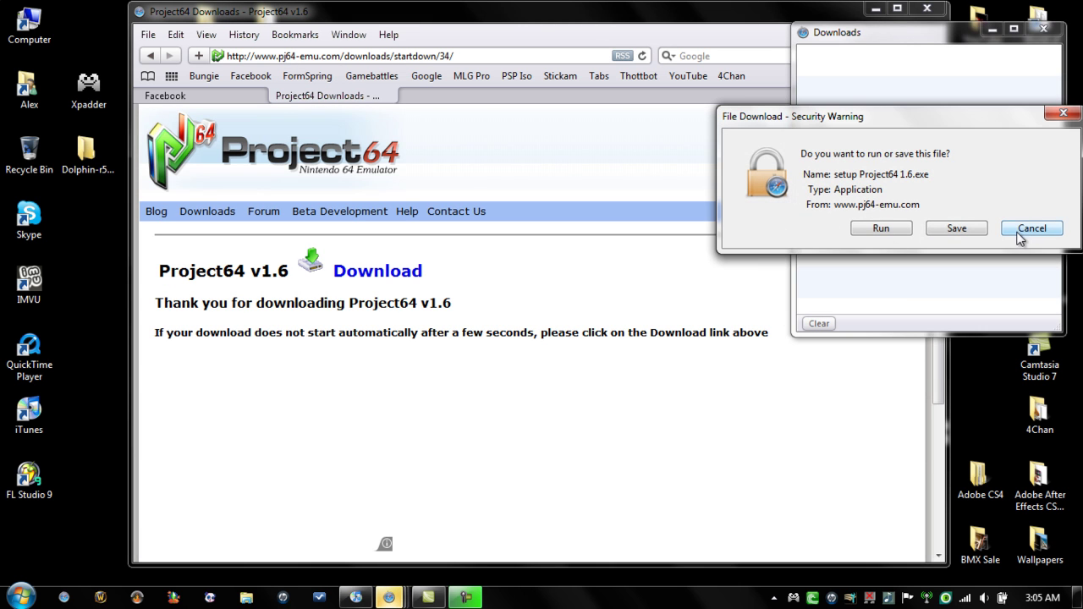
left_click(1021, 234)
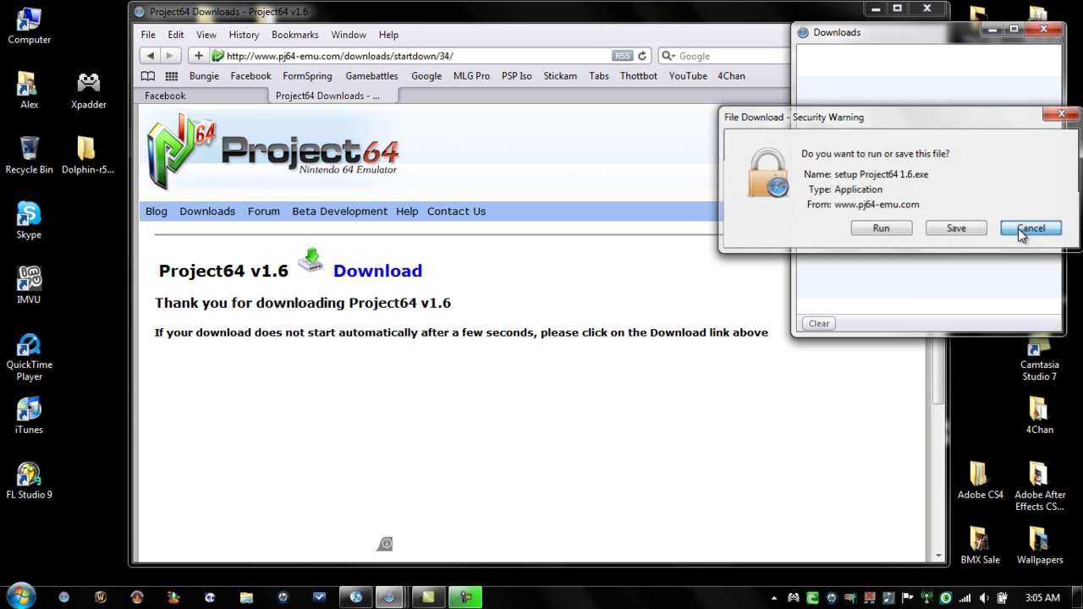
left_click(1047, 31)
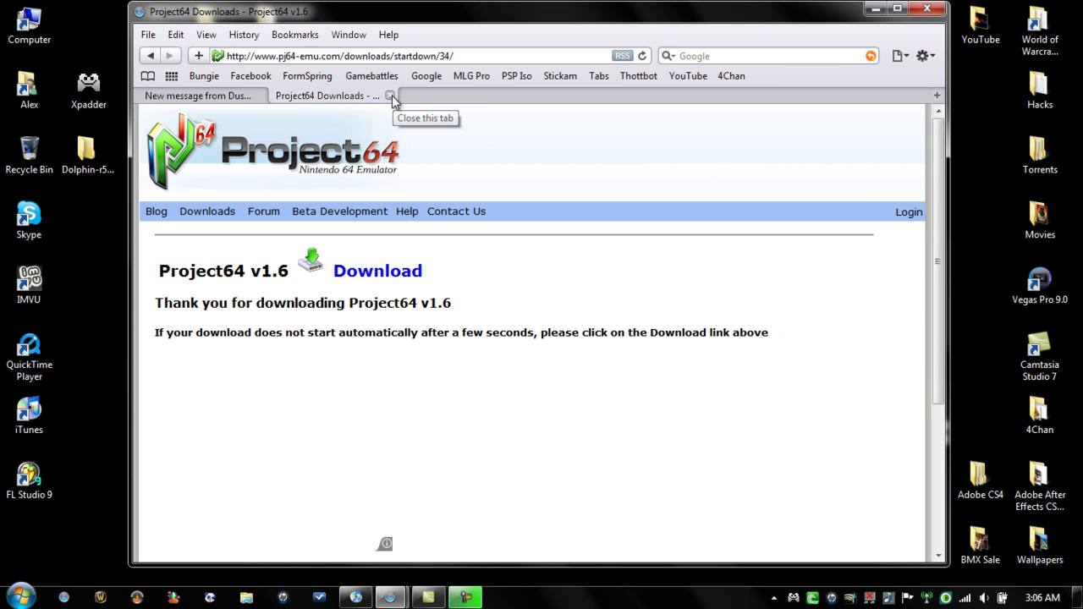
left_click(875, 10)
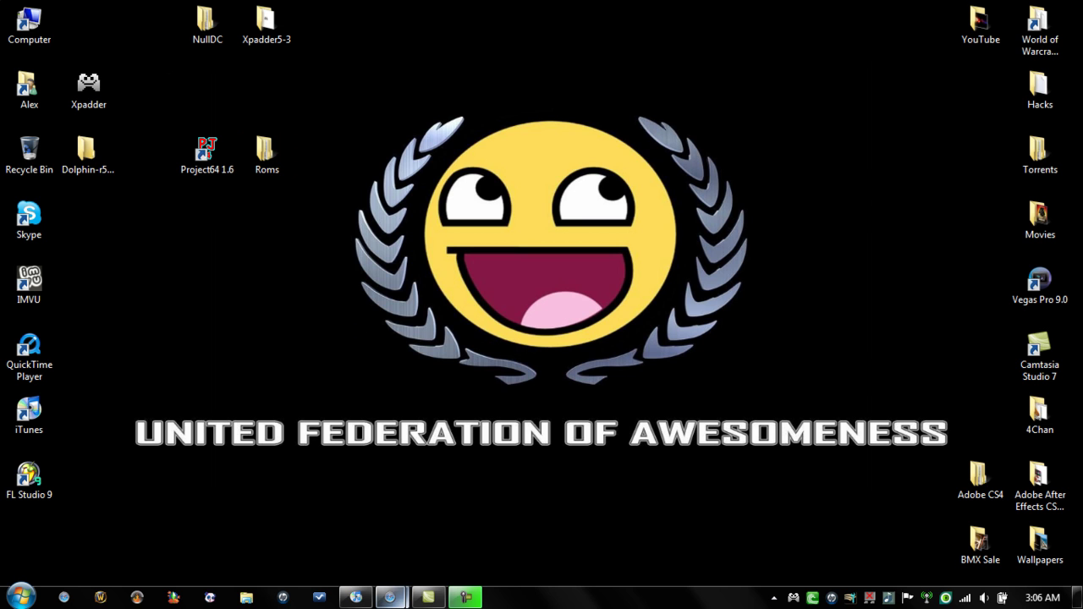
Bring back the Project64 Downloads browser window and go to dohgames.com.
mouse_move(401, 597)
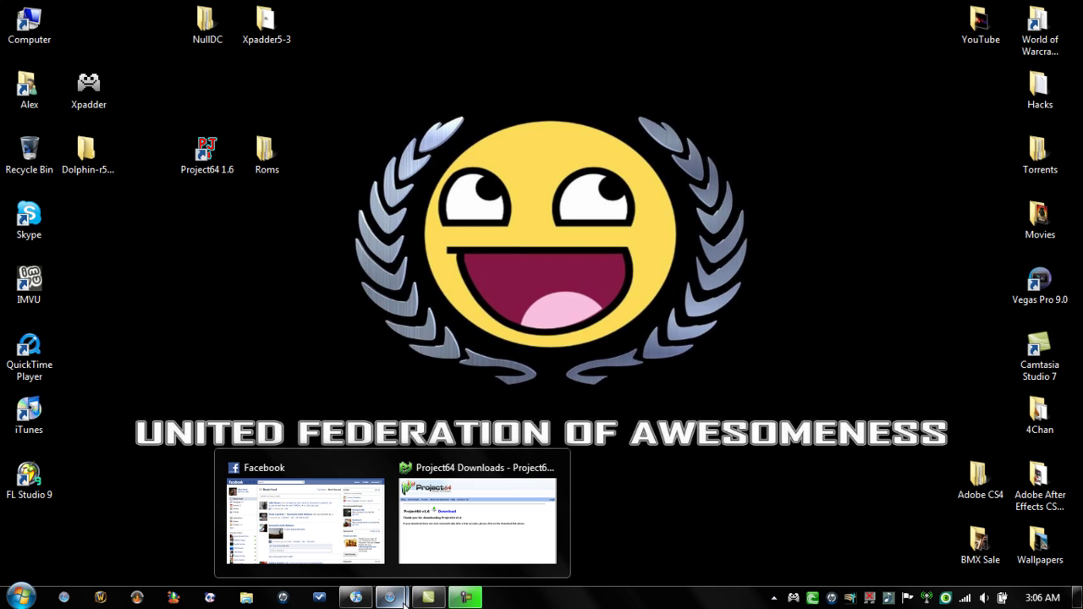
left_click(448, 518)
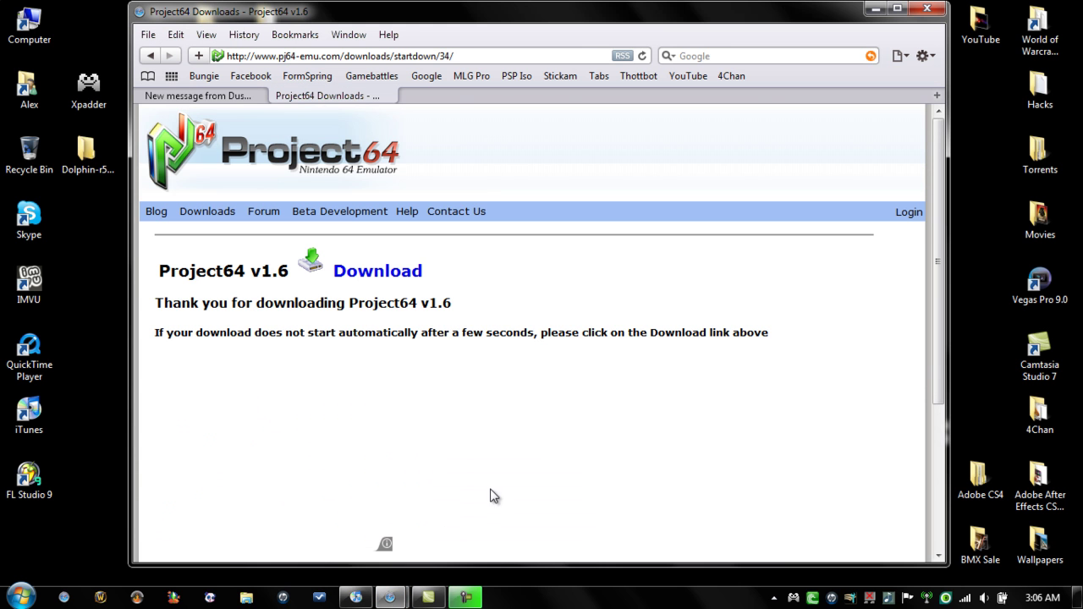
left_click(457, 56)
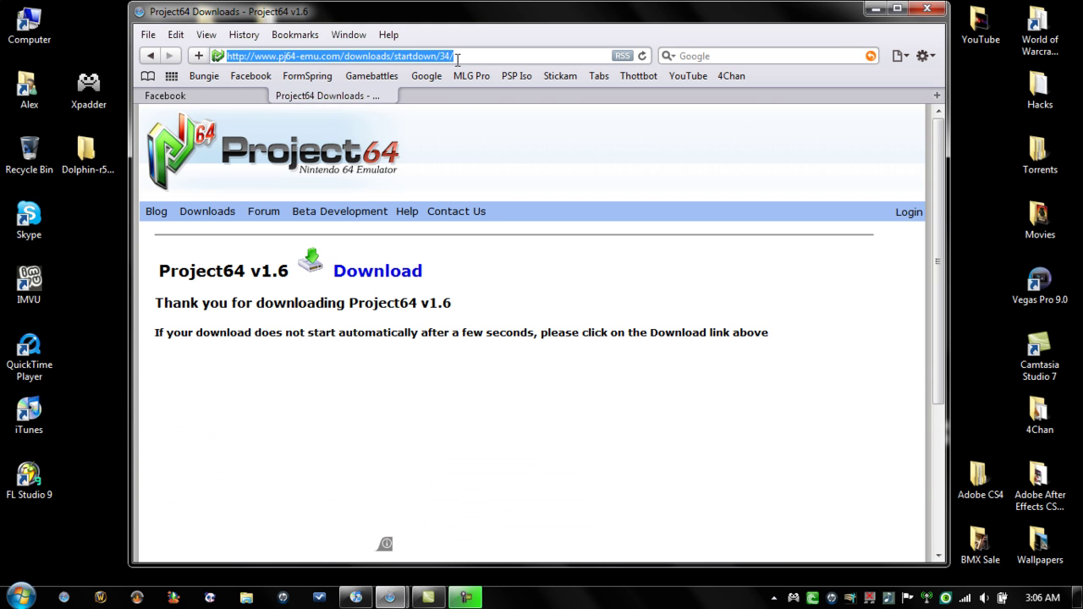
type("do")
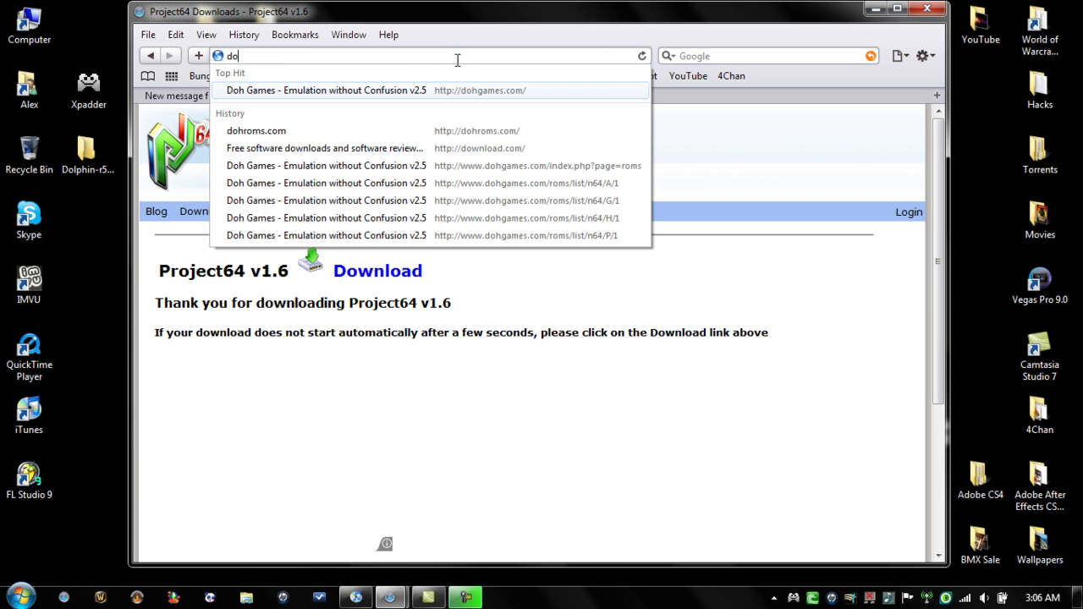
type("hgames")
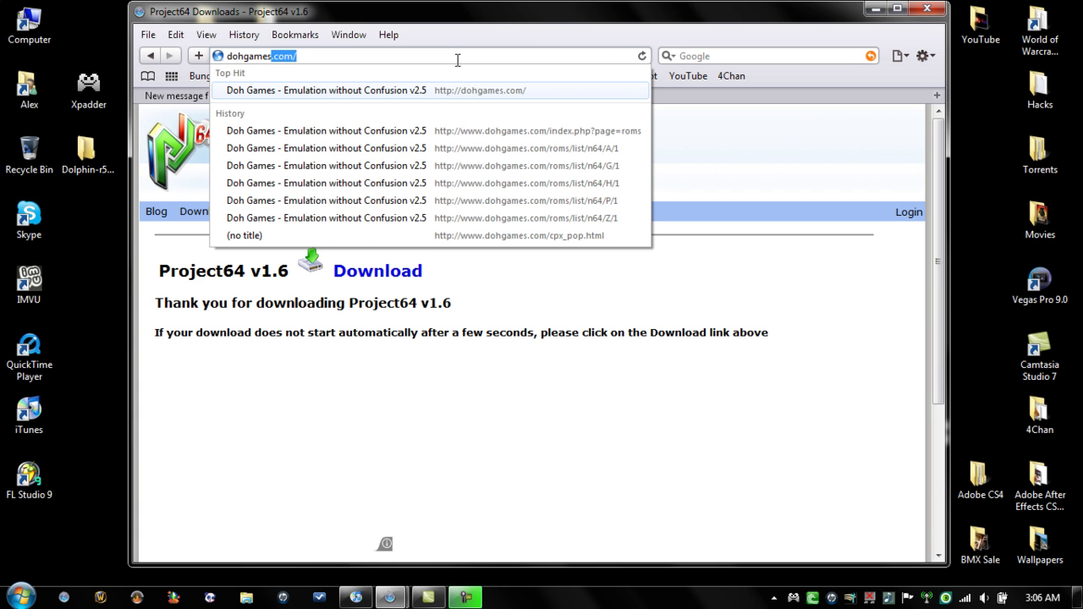
type(".com")
key("Return")
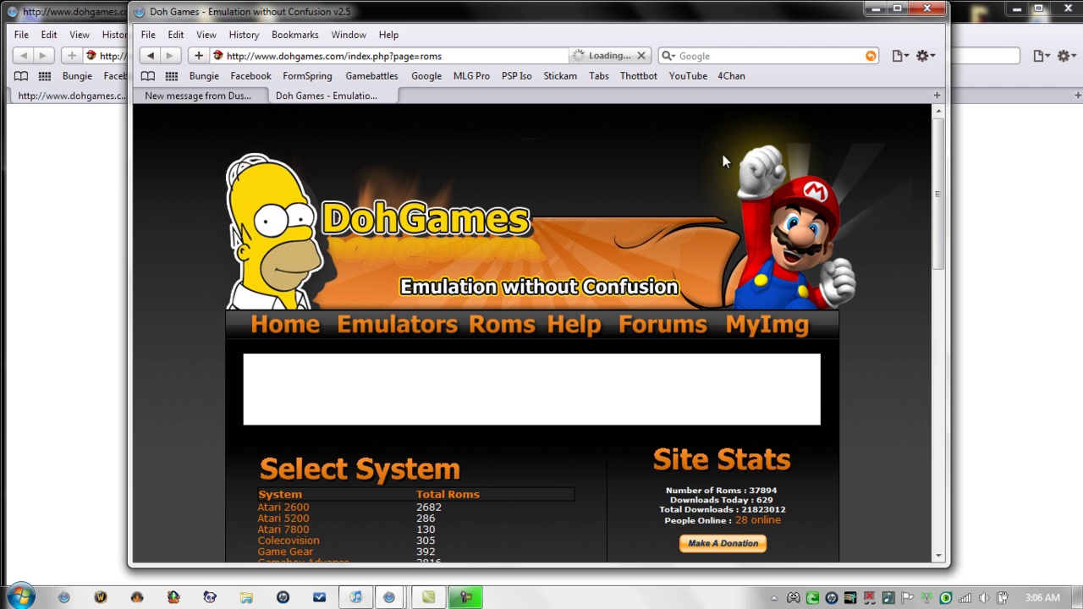
Open the Nintendo 64 ROM list from the system selection and close the pop-up ad windows.
scroll(592, 203, "down", 5)
left_click(1068, 8)
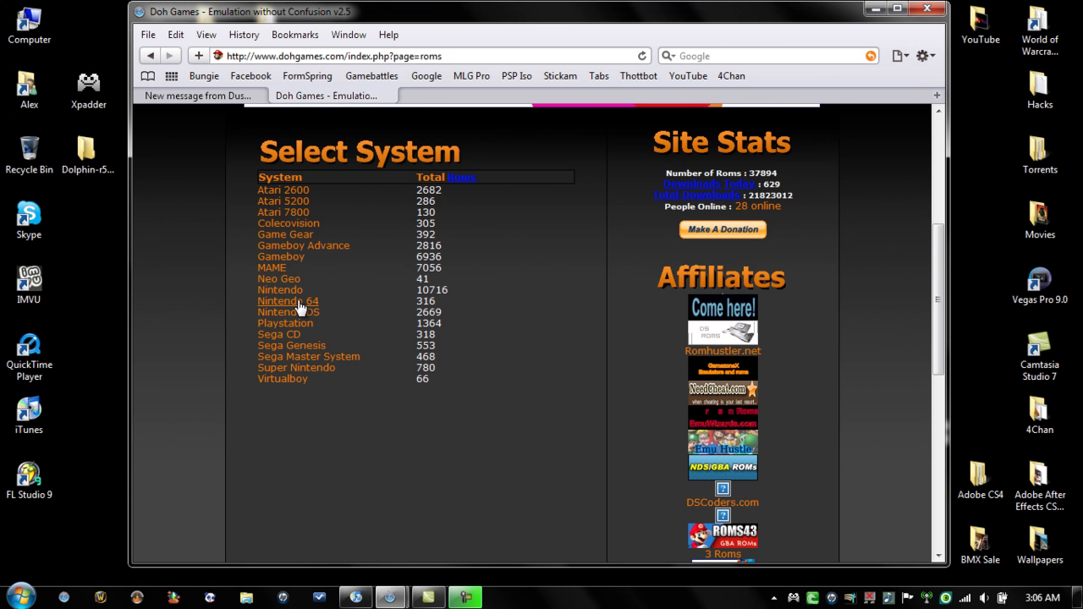
left_click(300, 303)
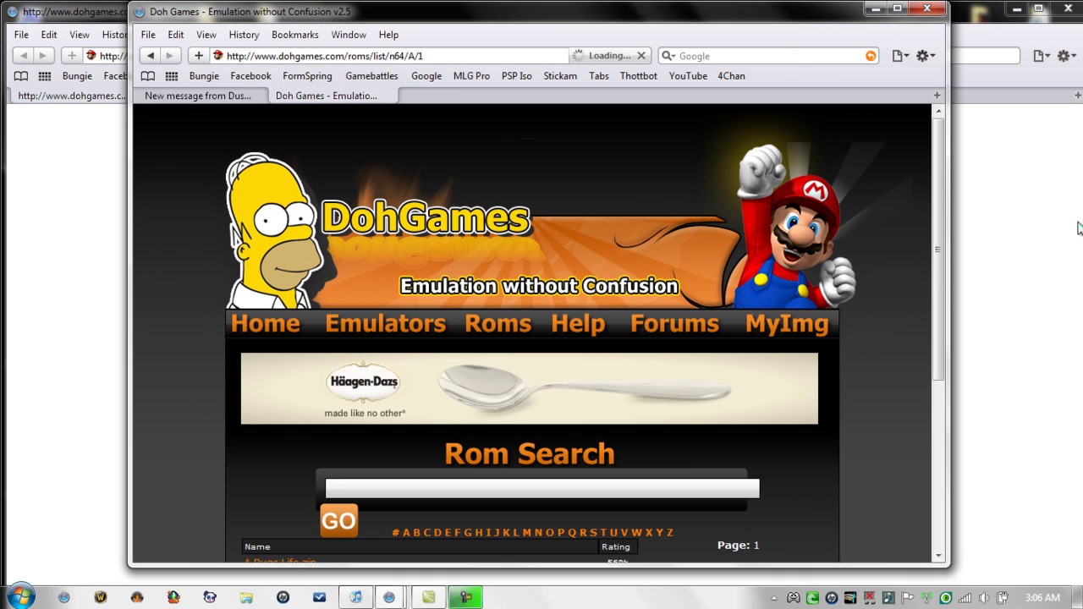
left_click(1068, 7)
scroll(513, 335, "down", 3)
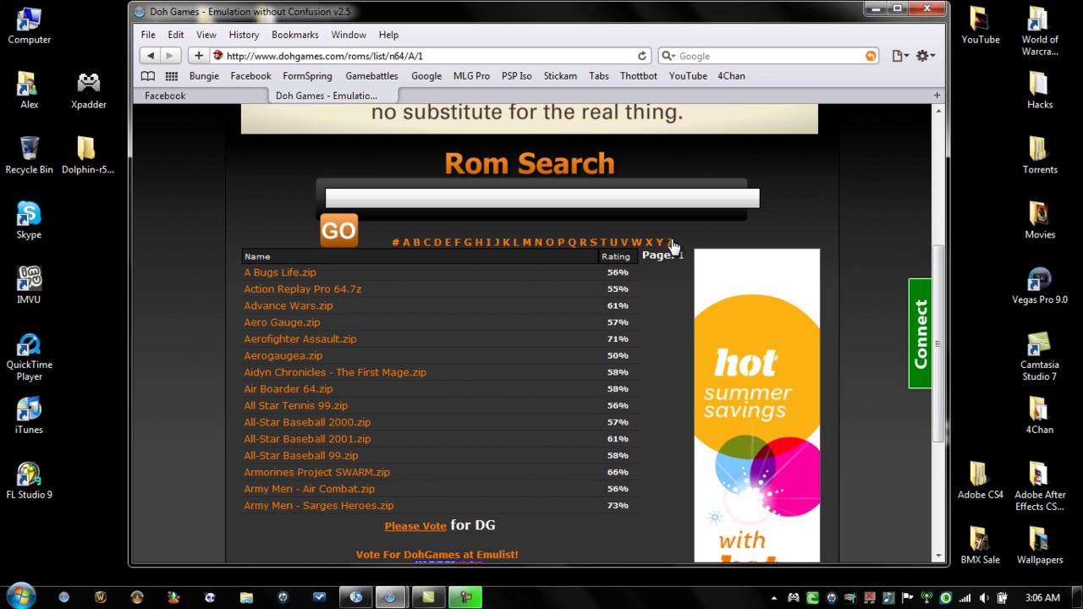
Show the Nintendo 64 ROMs filed under the letter Z and close the pop-up window.
left_click(672, 244)
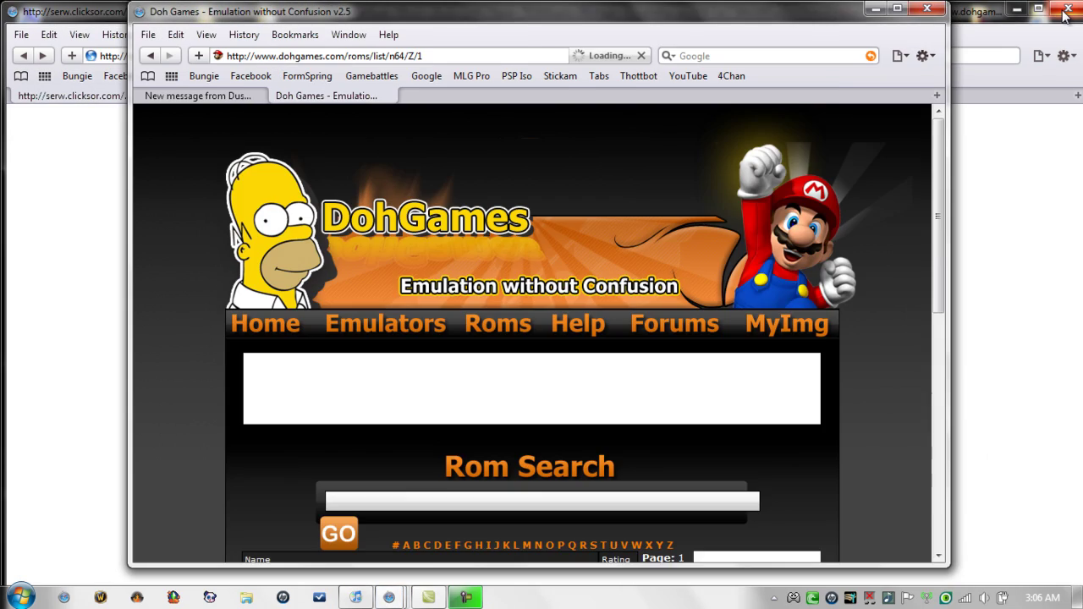
left_click(1068, 10)
scroll(505, 350, "down", 5)
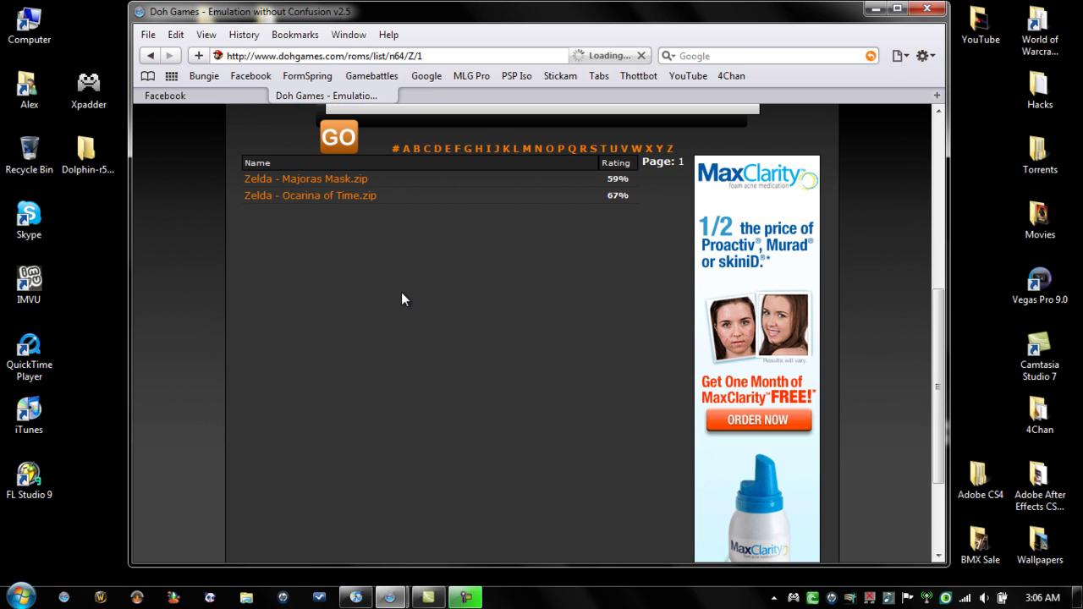
View the download link page for Zelda - Ocarina of Time.zip, close its tab and minimize the browser.
left_click(355, 197)
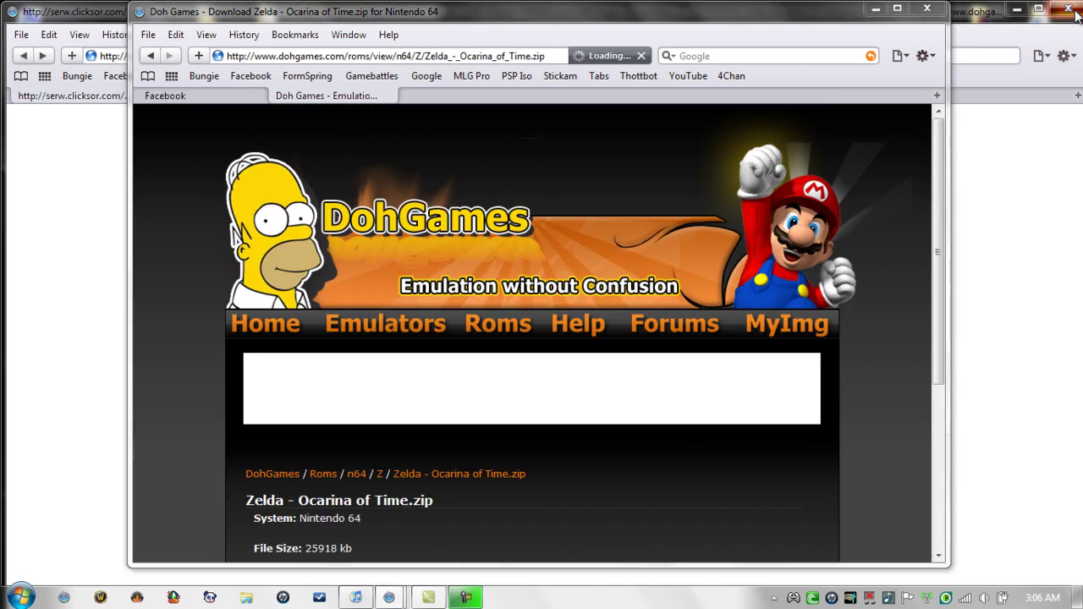
left_click(1067, 9)
scroll(469, 390, "down", 5)
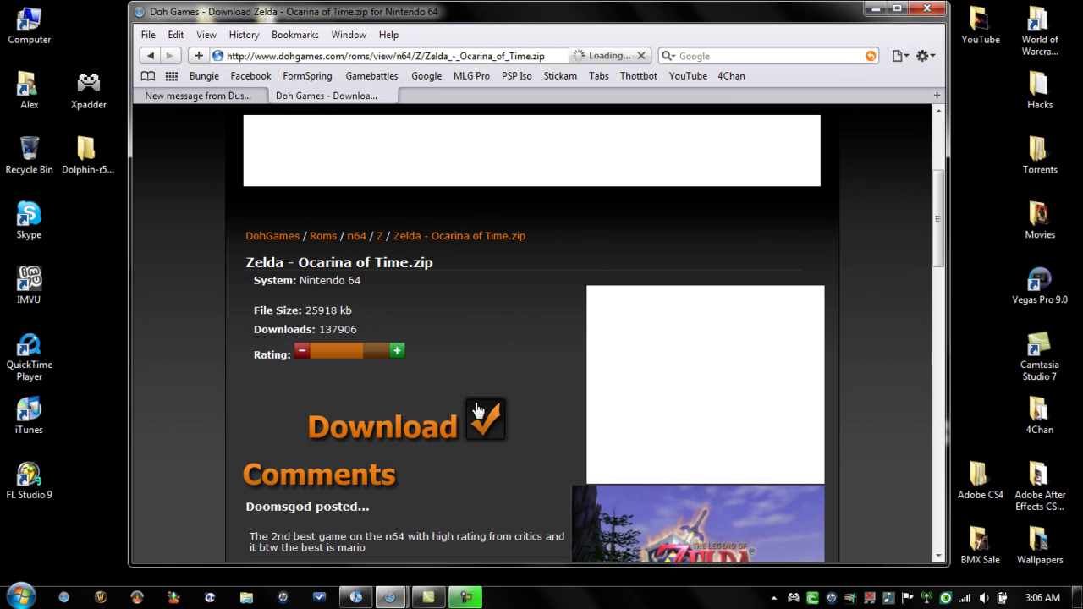
left_click(506, 412)
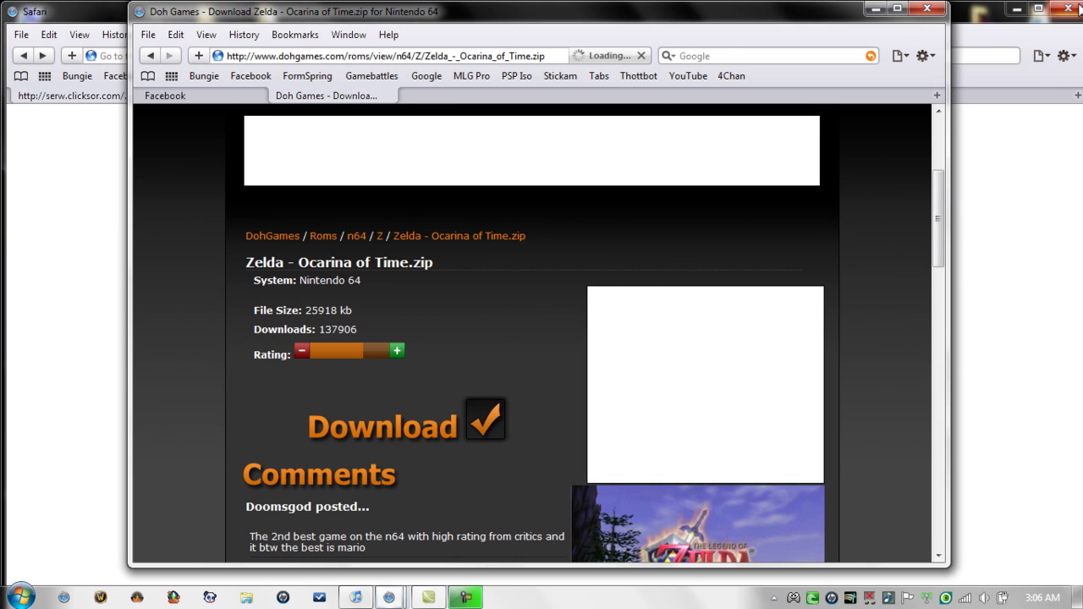
scroll(423, 391, "down", 5)
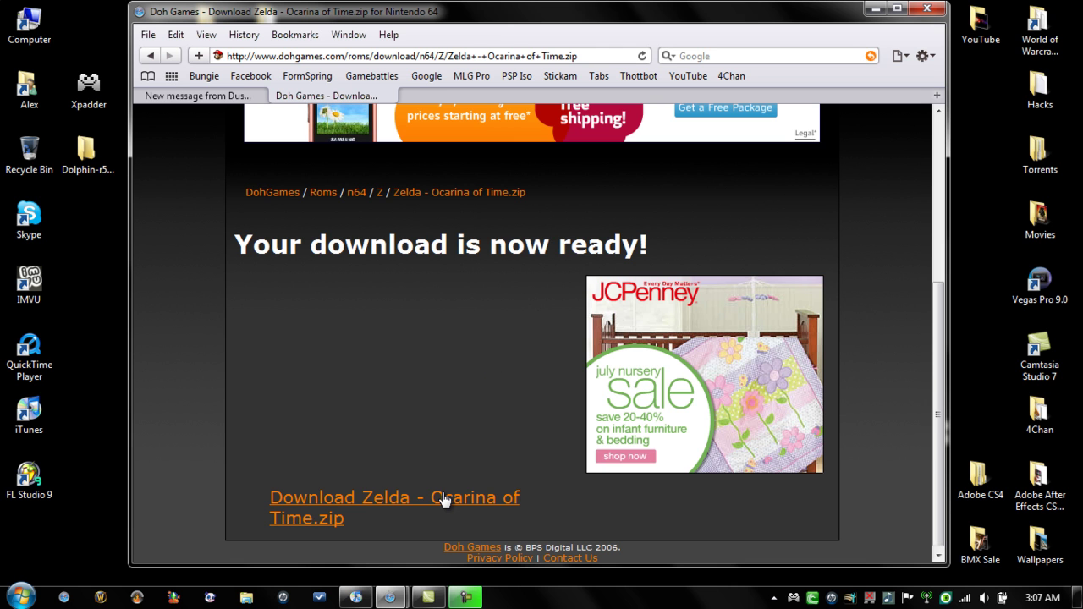
left_click(388, 95)
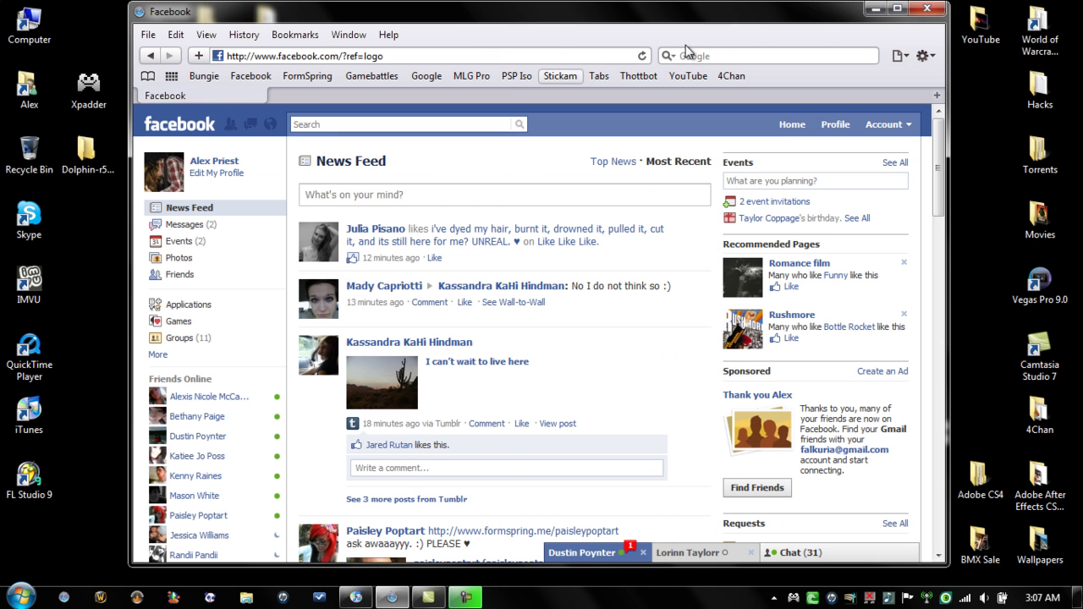
left_click(876, 10)
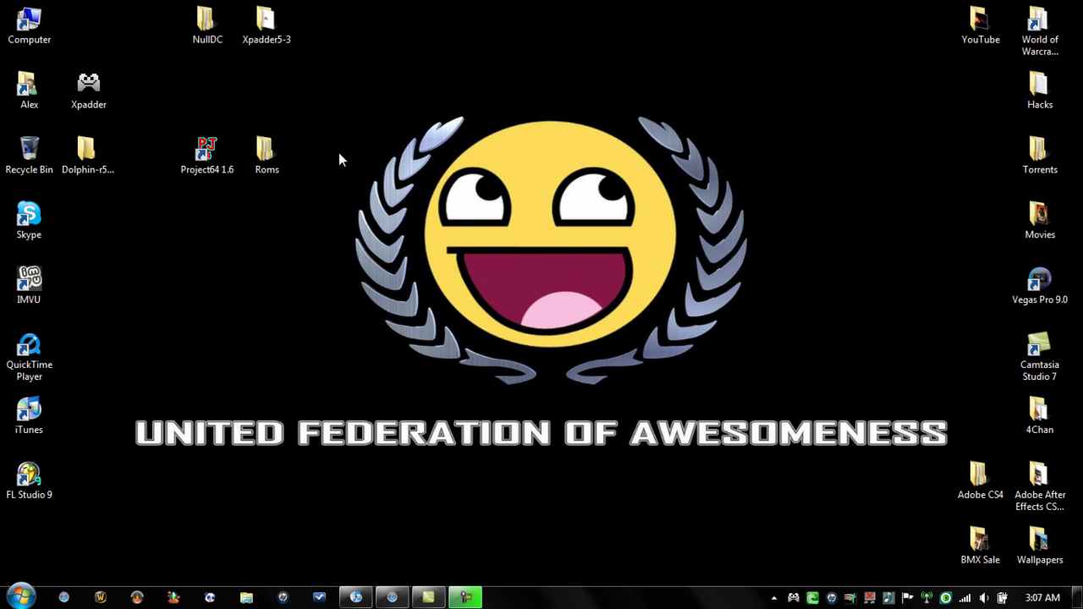
Move the Legend of Zelda, The - Ocarina of Time.v64 file from the N64 folder in Roms to the desktop.
double_click(267, 157)
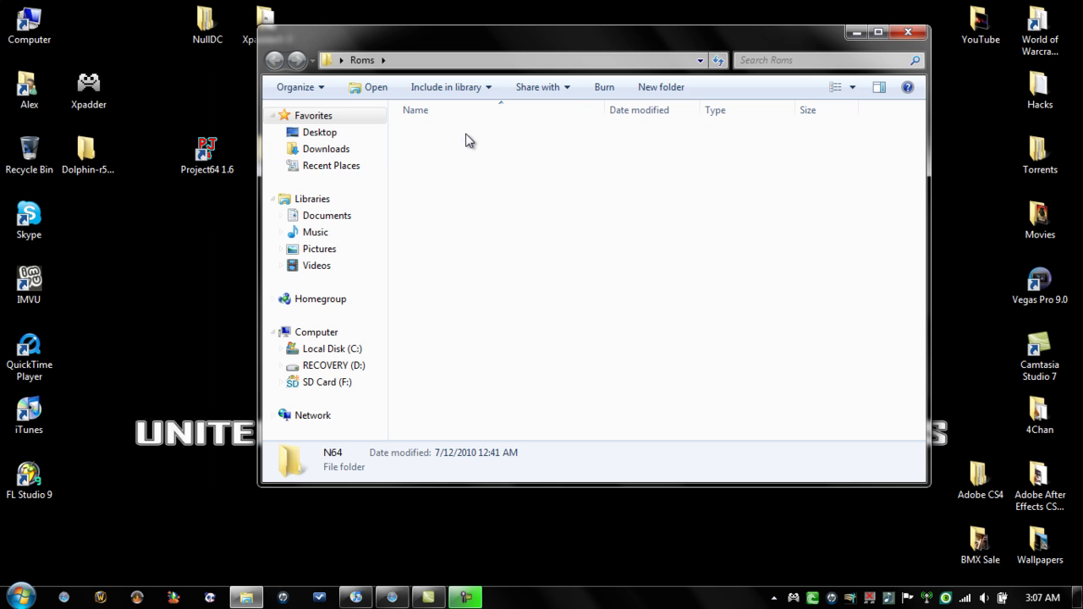
double_click(467, 138)
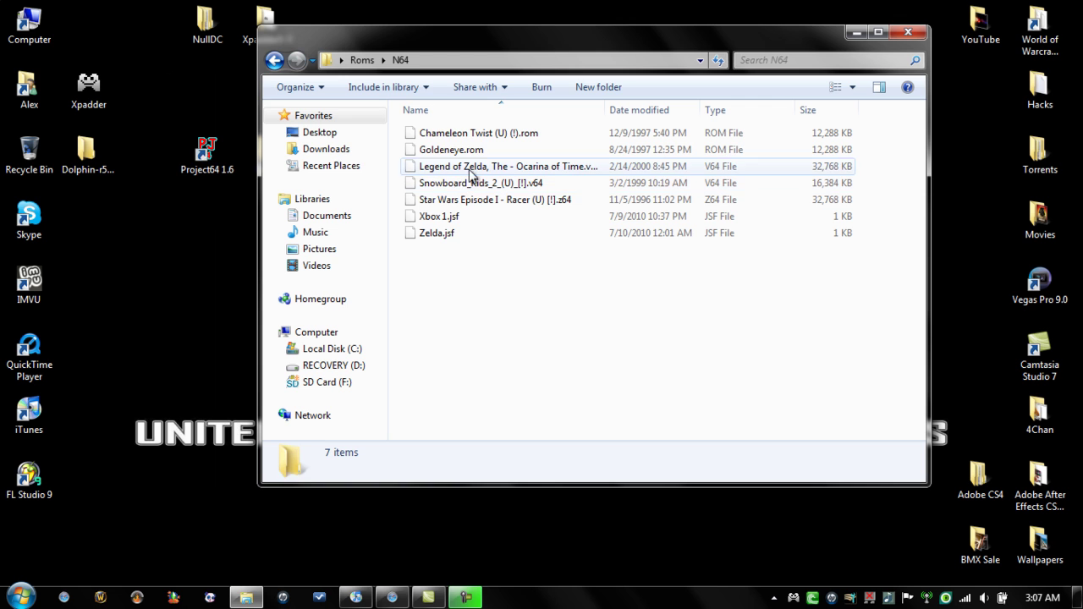
left_click_drag(462, 168, 195, 224)
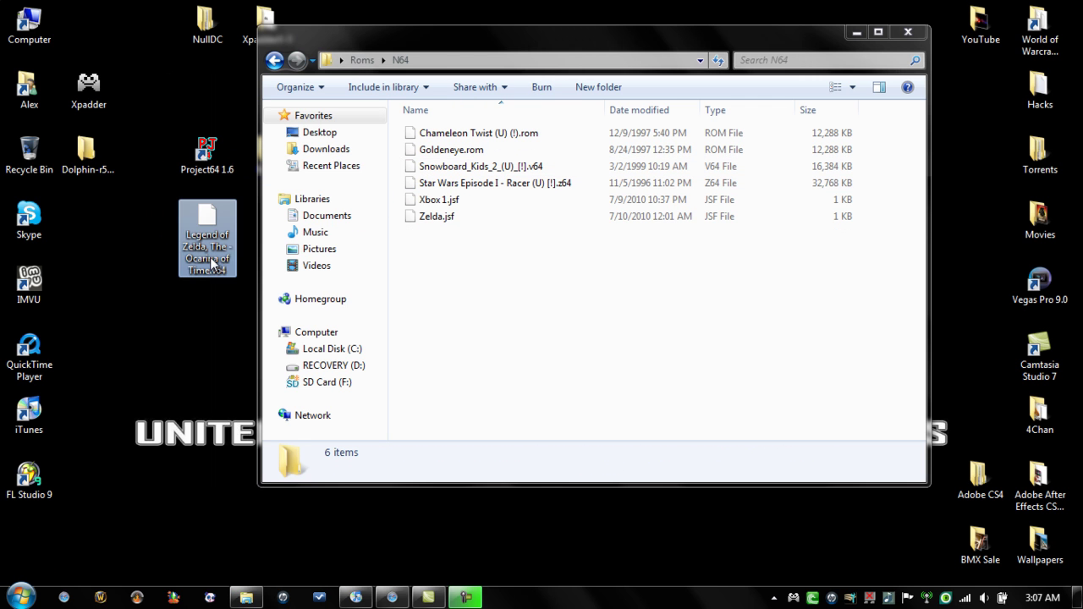
left_click(251, 242)
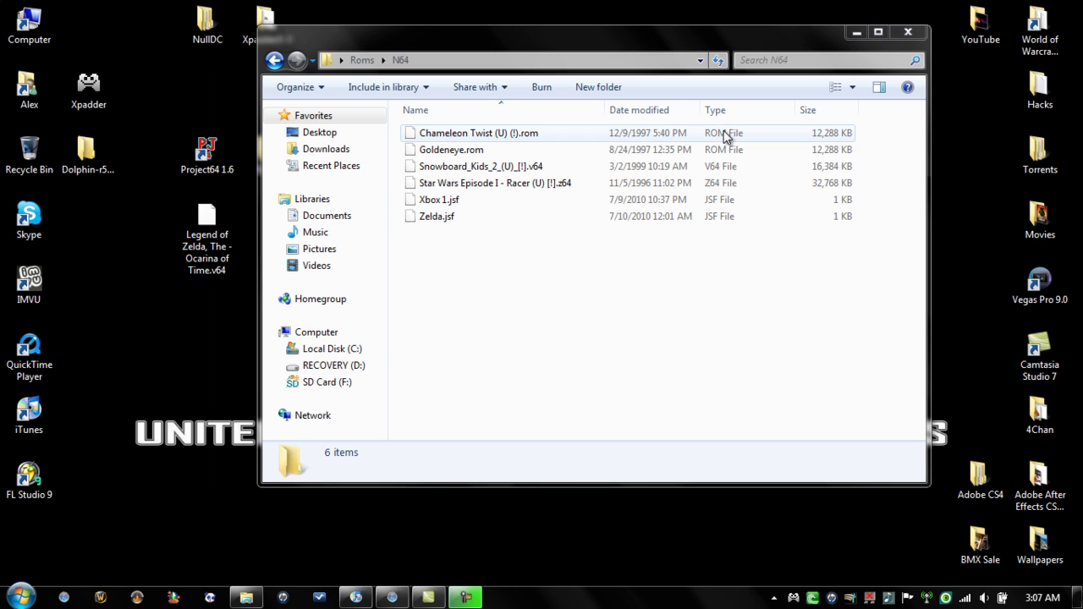
left_click(906, 38)
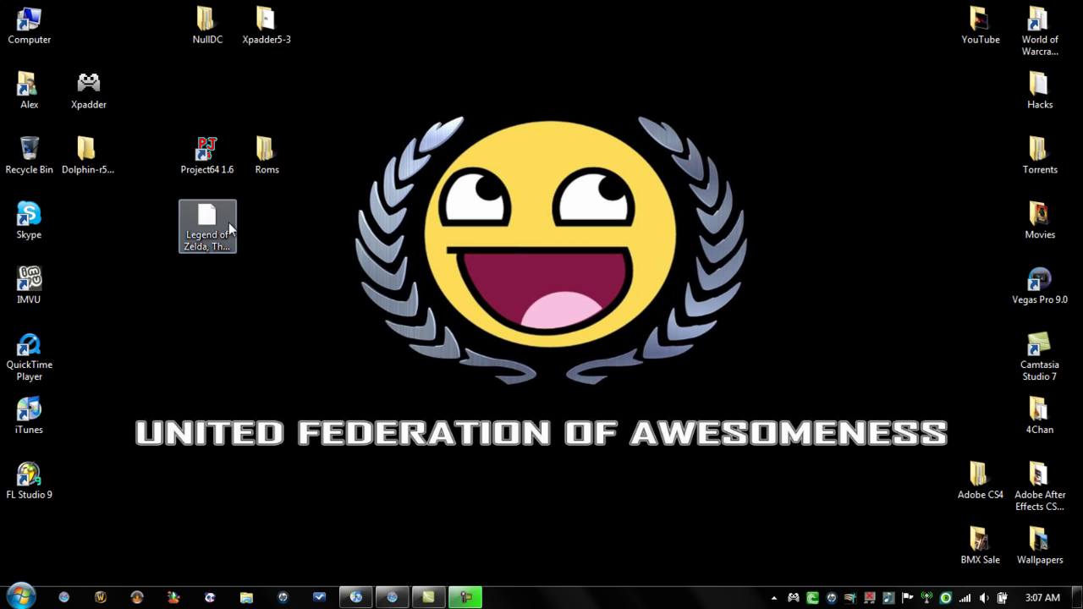
Move the Legend of Zelda ROM from the desktop into the N64 folder inside Roms and close the folder window.
double_click(265, 152)
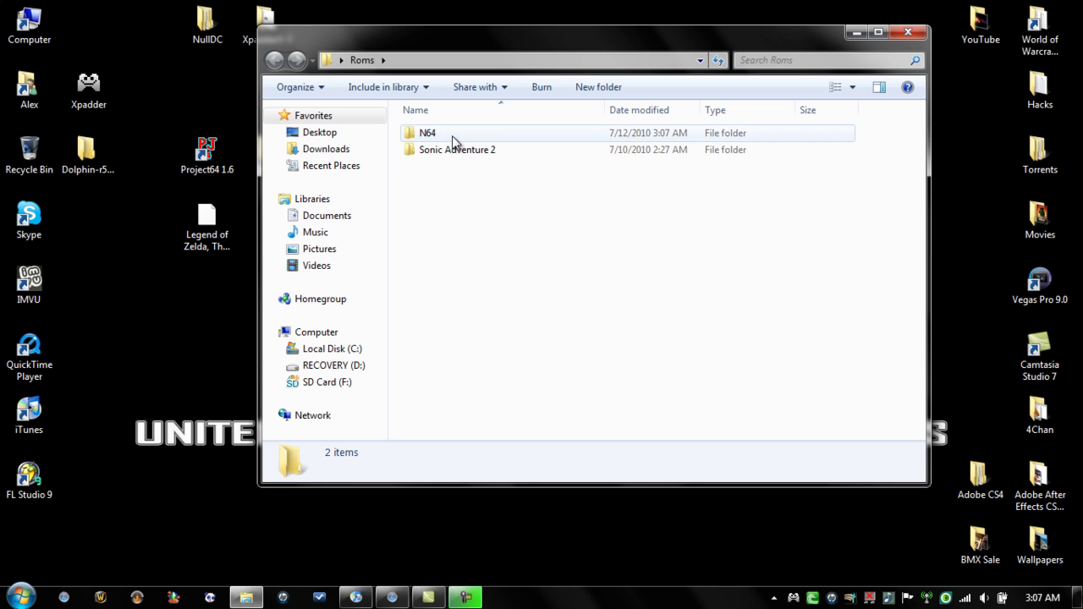
double_click(452, 136)
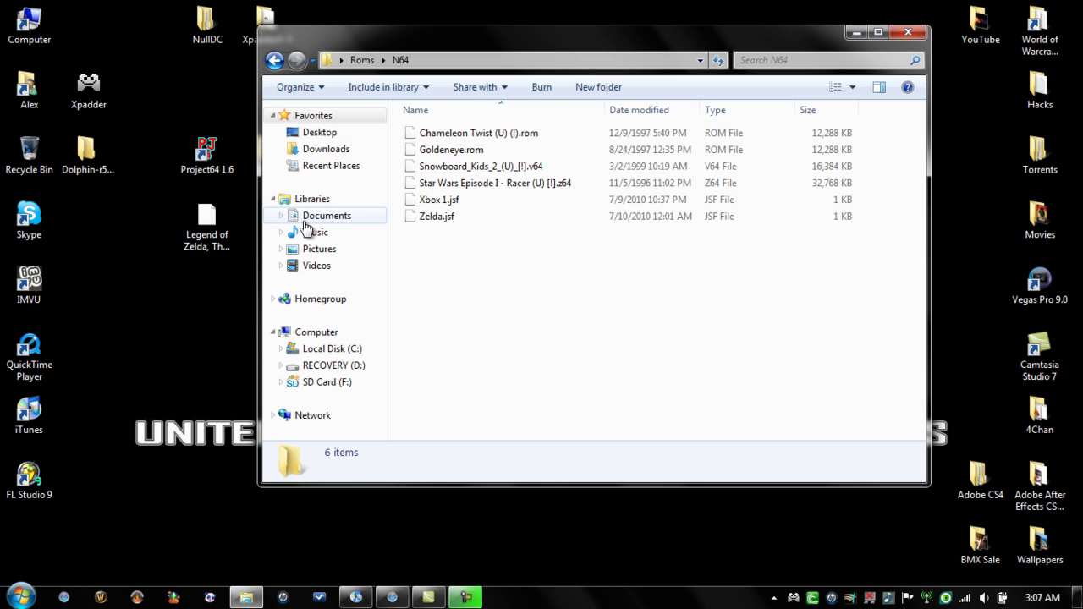
left_click_drag(218, 233, 508, 286)
left_click(906, 36)
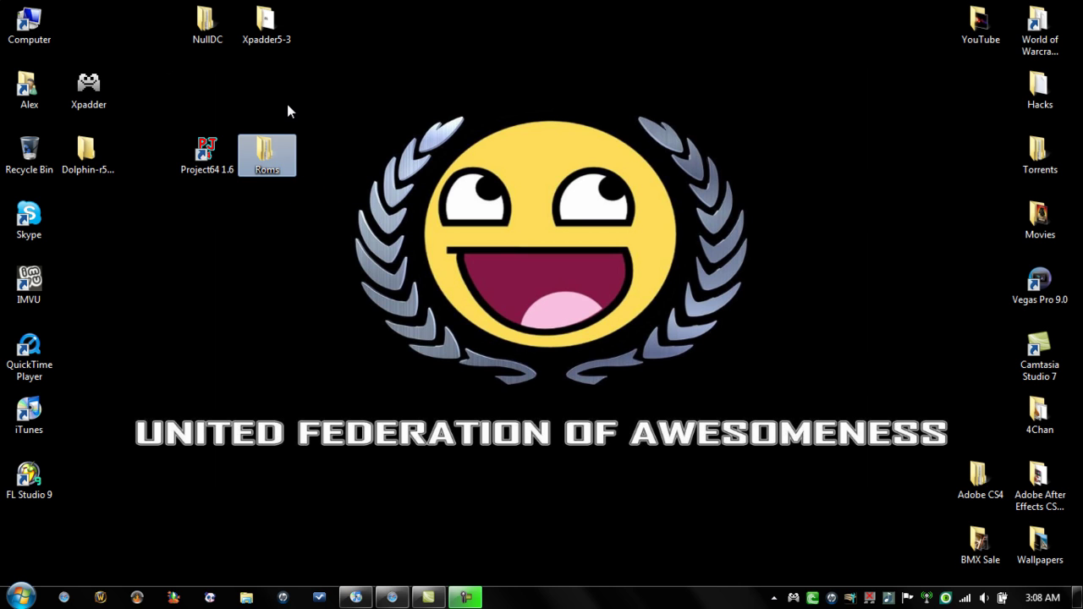
Launch Project64, open the controller plugin configuration and reselect Controller (XBOX 360 For Windows) as Player 1's game device.
double_click(206, 153)
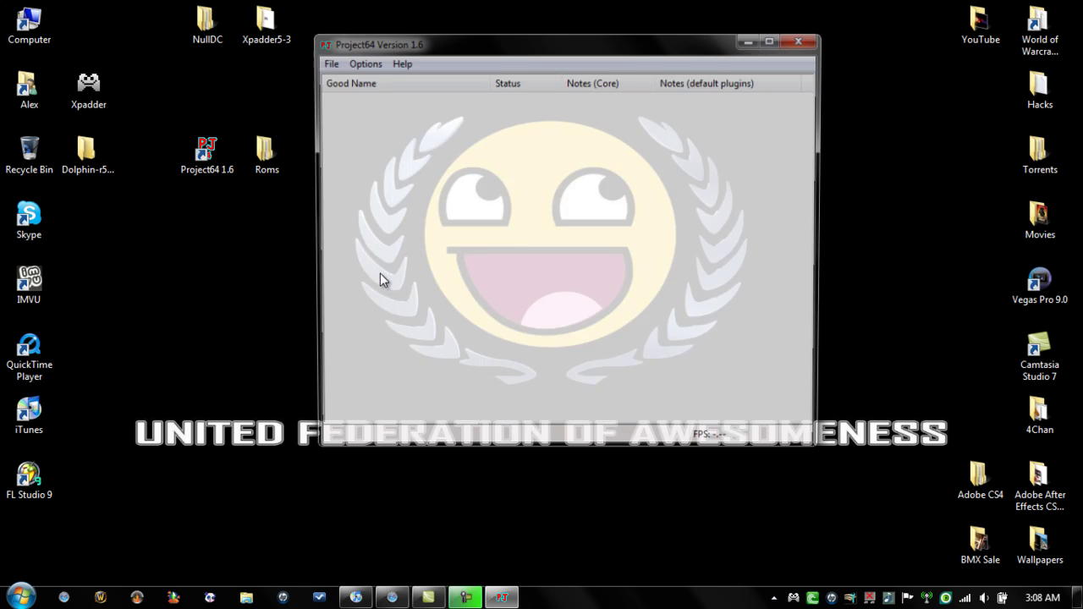
left_click(364, 64)
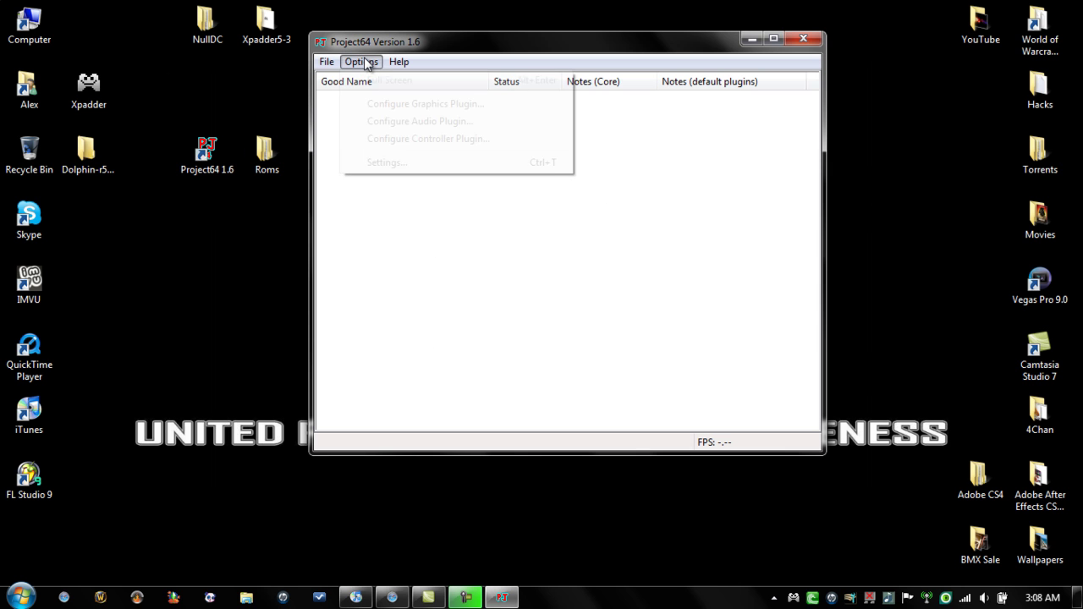
left_click(413, 139)
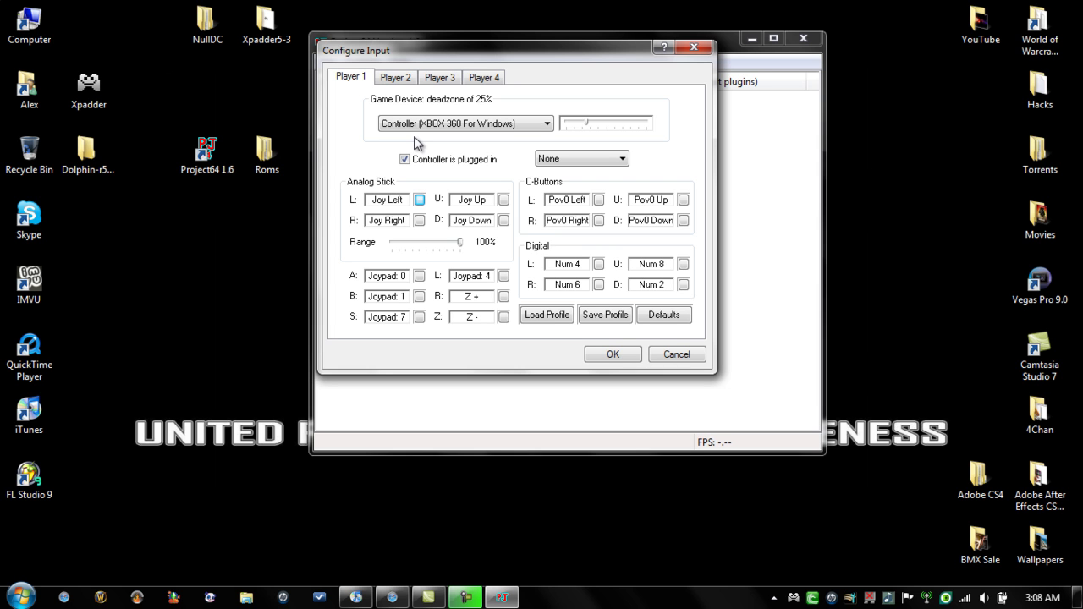
left_click(548, 127)
left_click(535, 140)
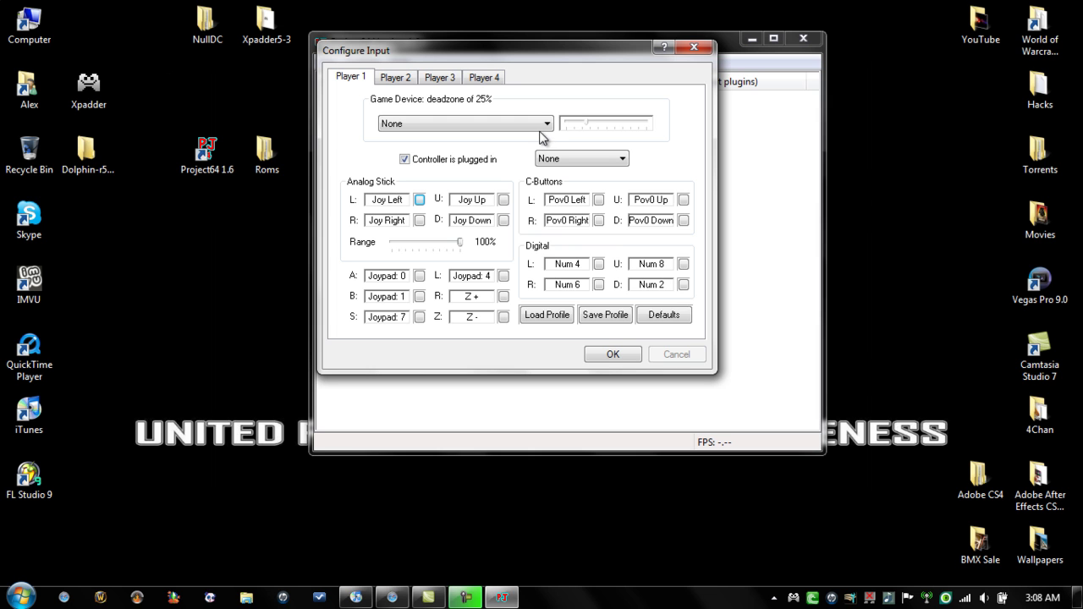
left_click(539, 128)
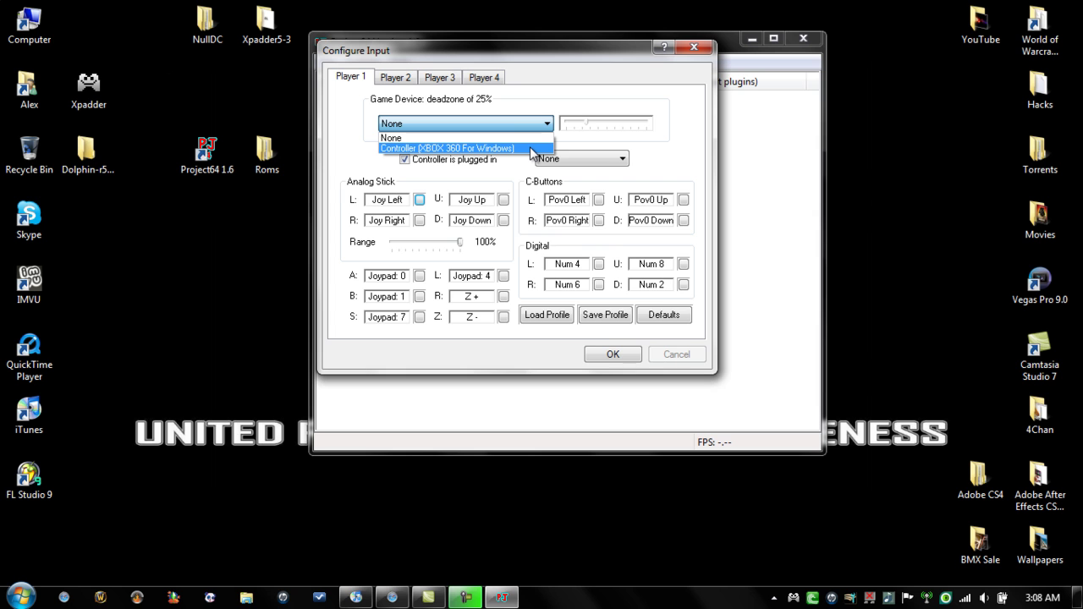
left_click(530, 149)
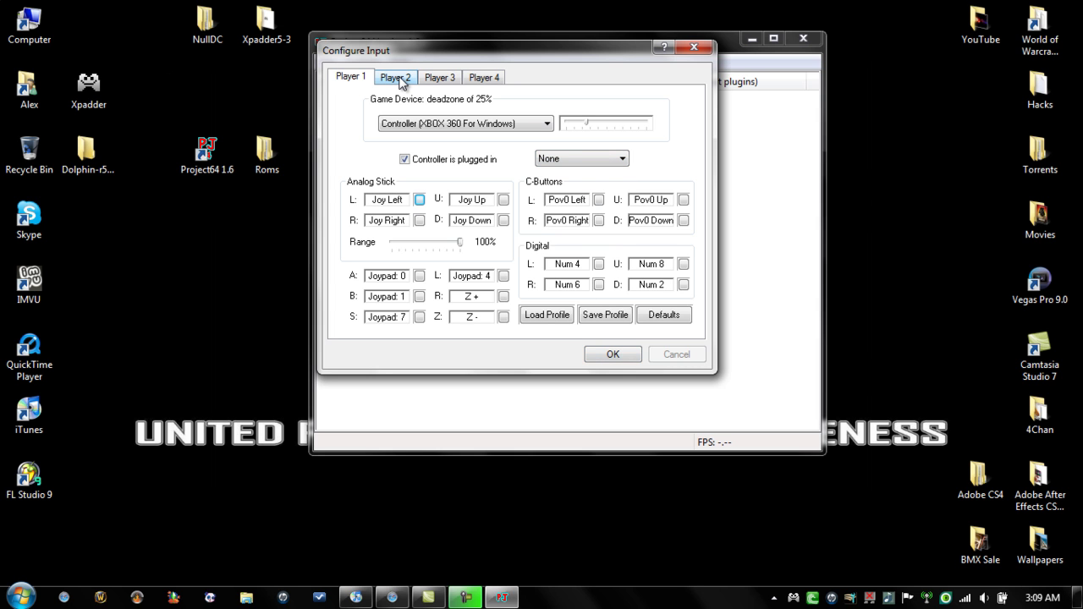
Reassign Controller (XBOX 360 For Windows) from Player 1 to Player 2 and map Player 2's left and right analog stick directions.
left_click(401, 80)
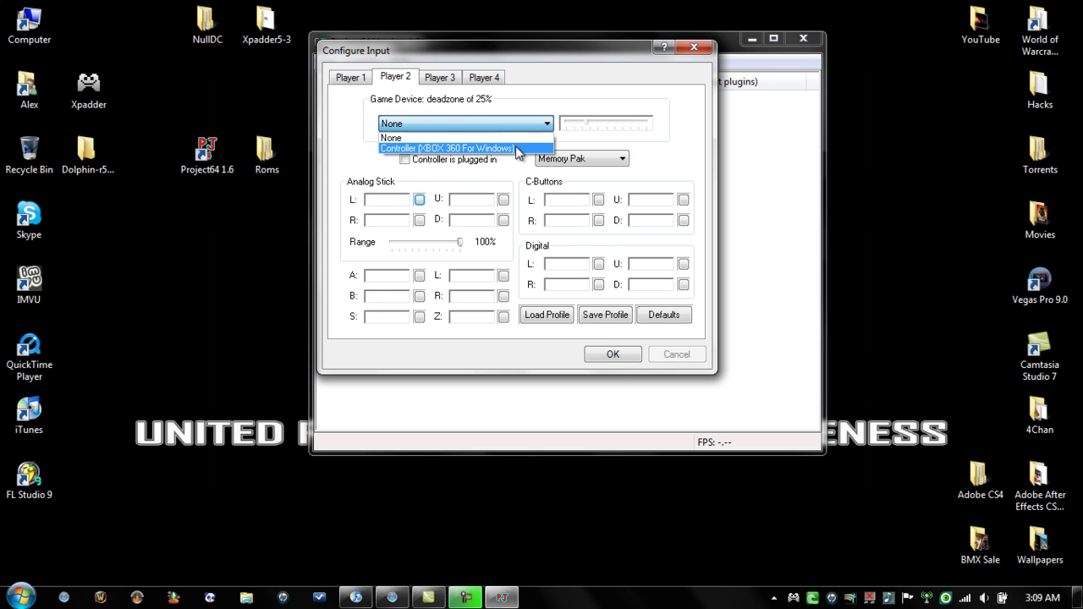
left_click(515, 147)
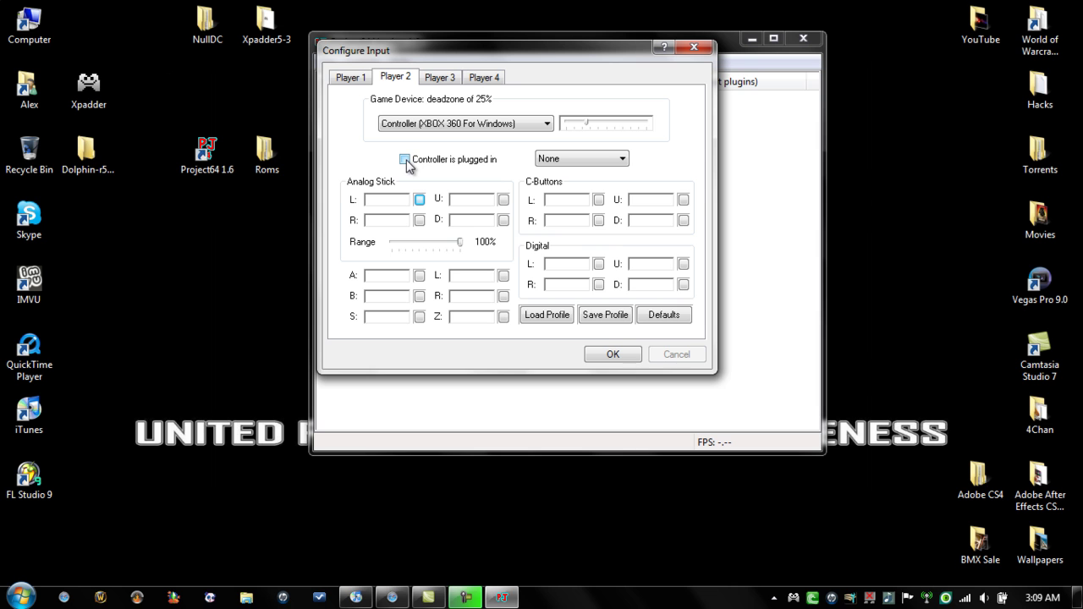
left_click(352, 78)
left_click(474, 128)
left_click(481, 138)
left_click(402, 80)
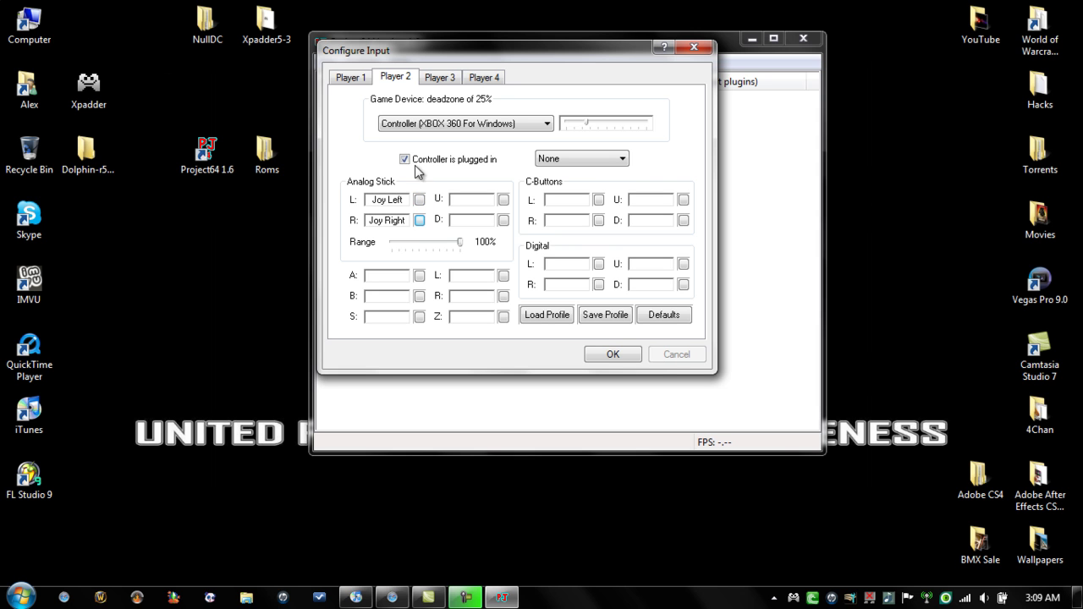
Set Player 2's game device to None, assign Controller (XBOX 360 For Windows) to Player 1, and accept the input configuration.
left_click(429, 127)
left_click(430, 137)
left_click(371, 81)
left_click(432, 132)
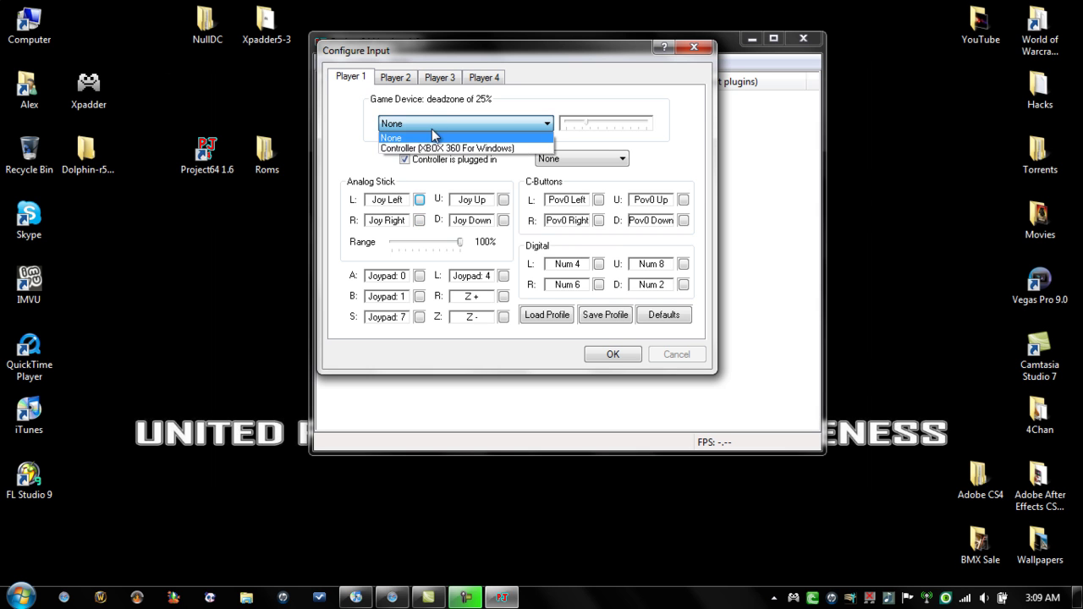
left_click(452, 146)
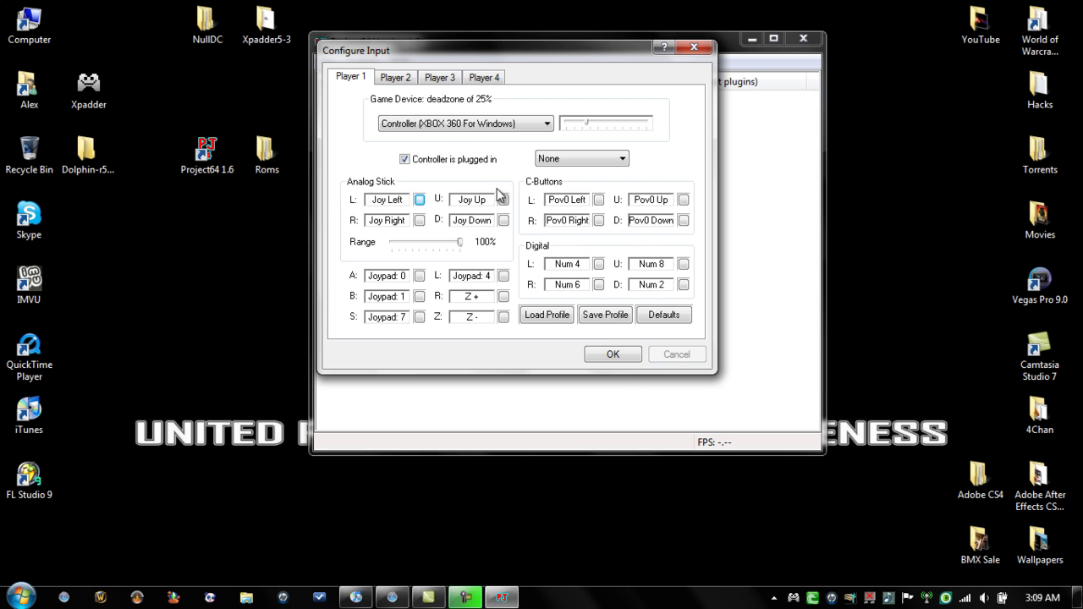
left_click(613, 354)
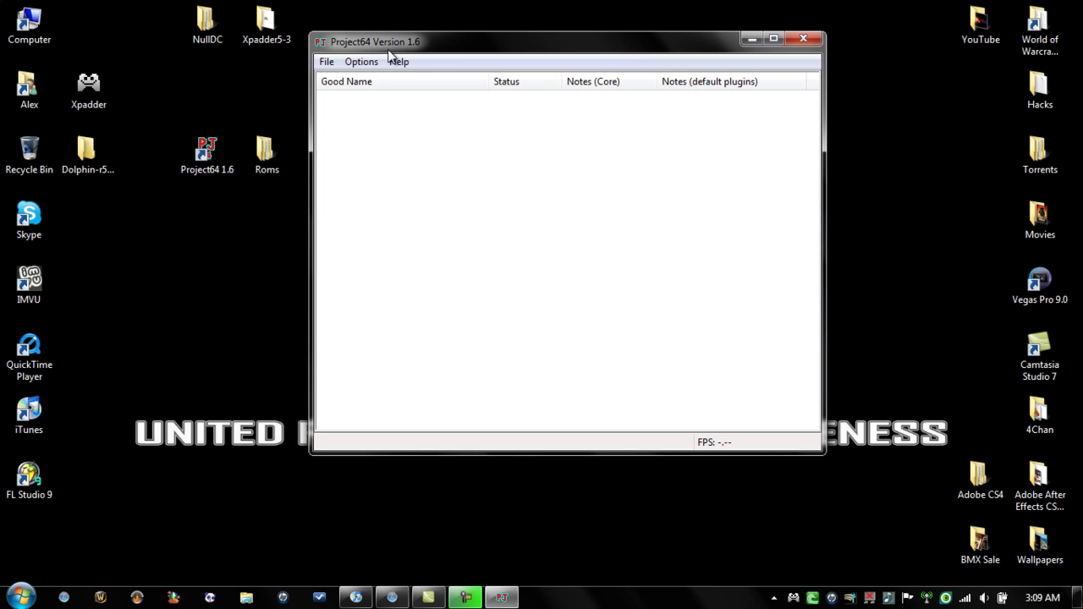
Open the Legend of Zelda, The - Ocarina of Time ROM from the N64 folder and switch the running game to full screen.
left_click(327, 63)
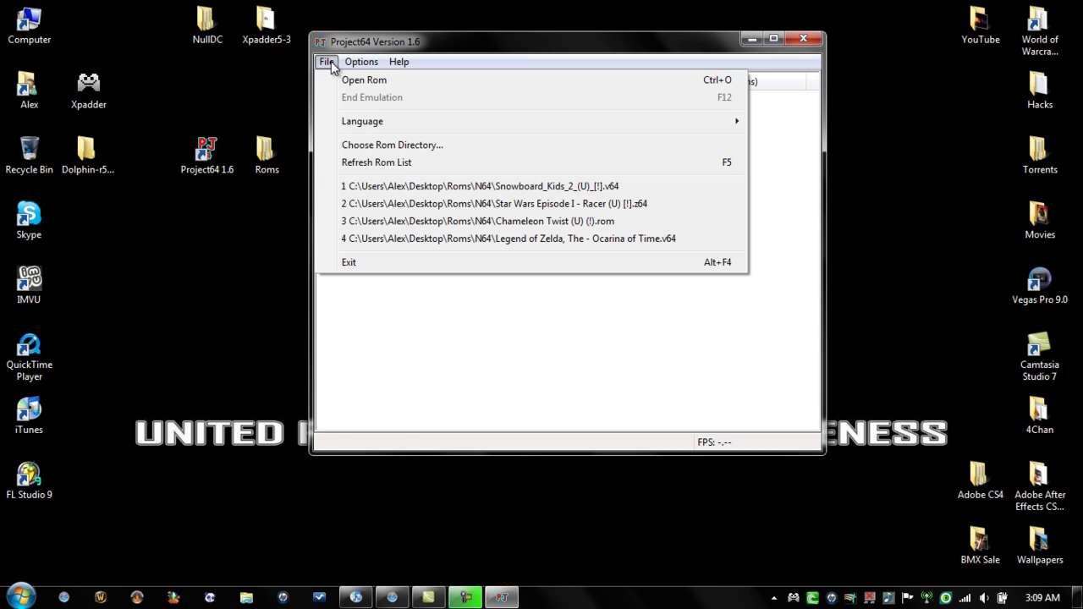
left_click(356, 79)
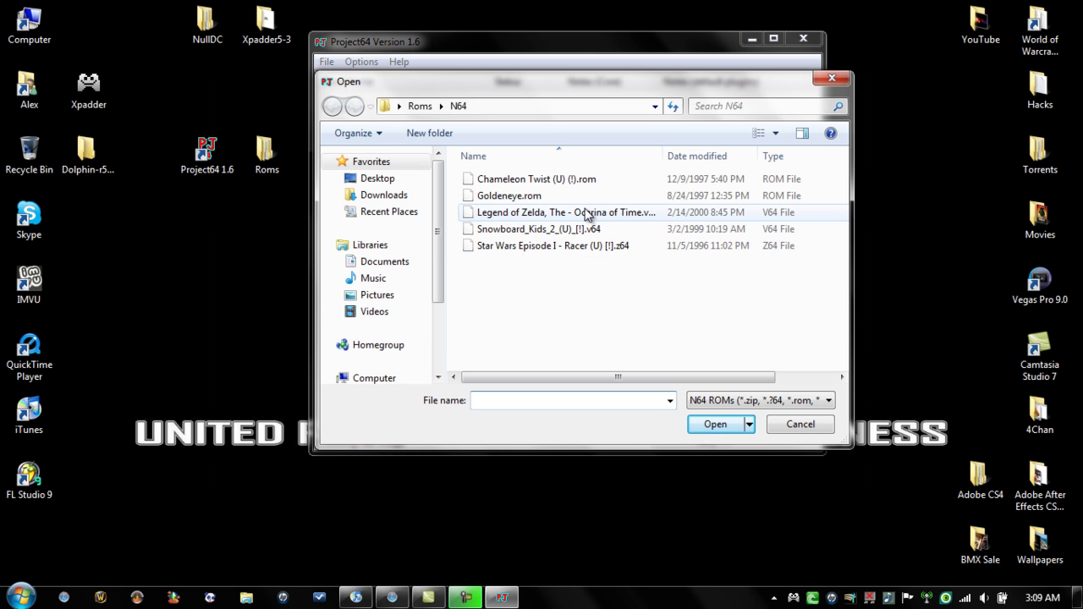
left_click(533, 214)
double_click(533, 214)
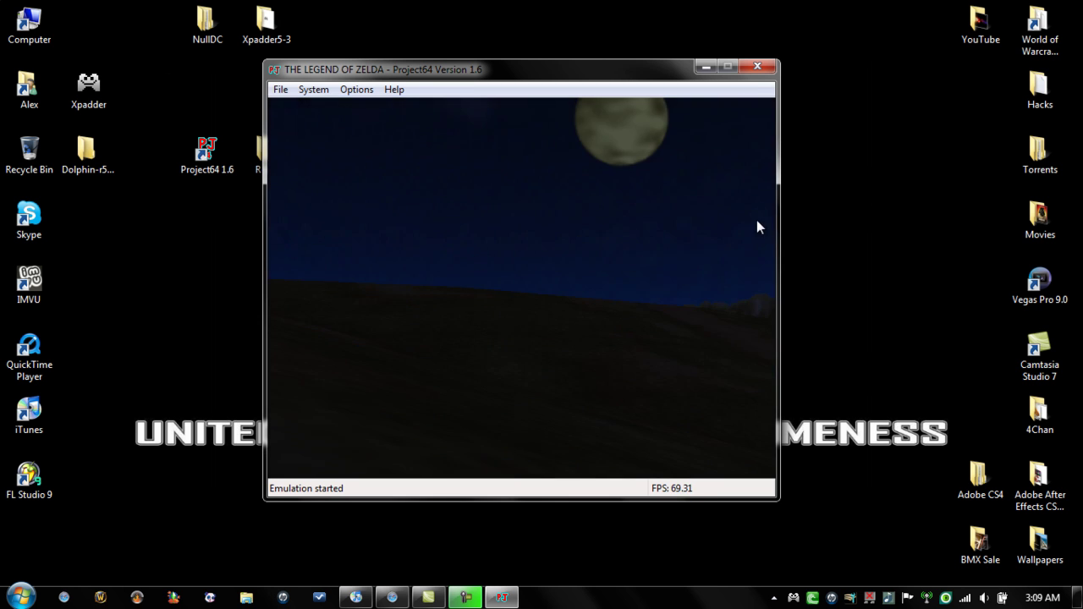
left_click(364, 89)
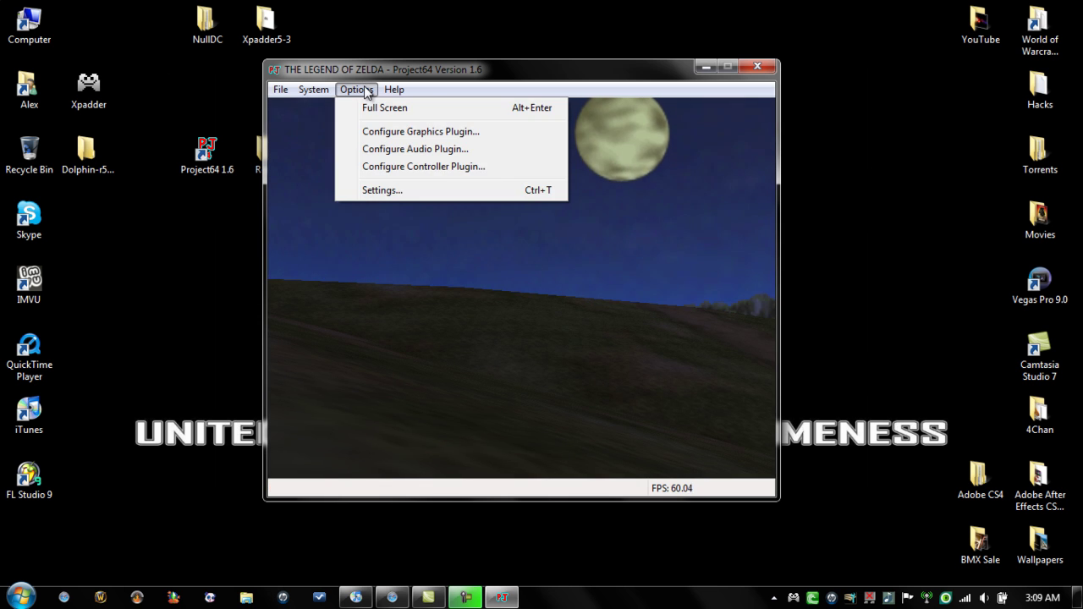
left_click(370, 108)
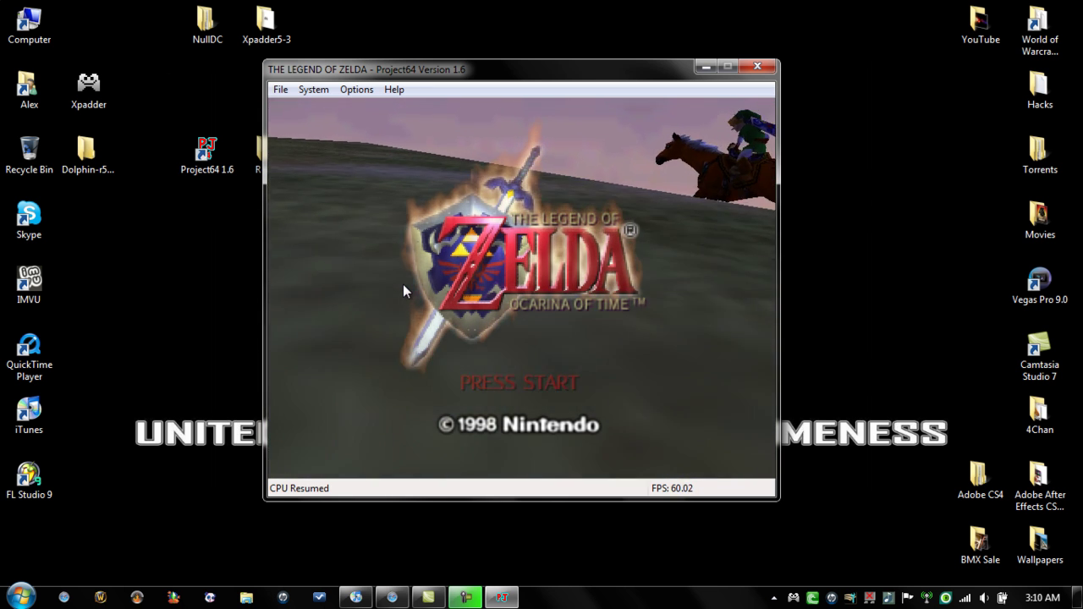
Start the game from the Ocarina of Time title screen and load the existing saved game.
key("Return")
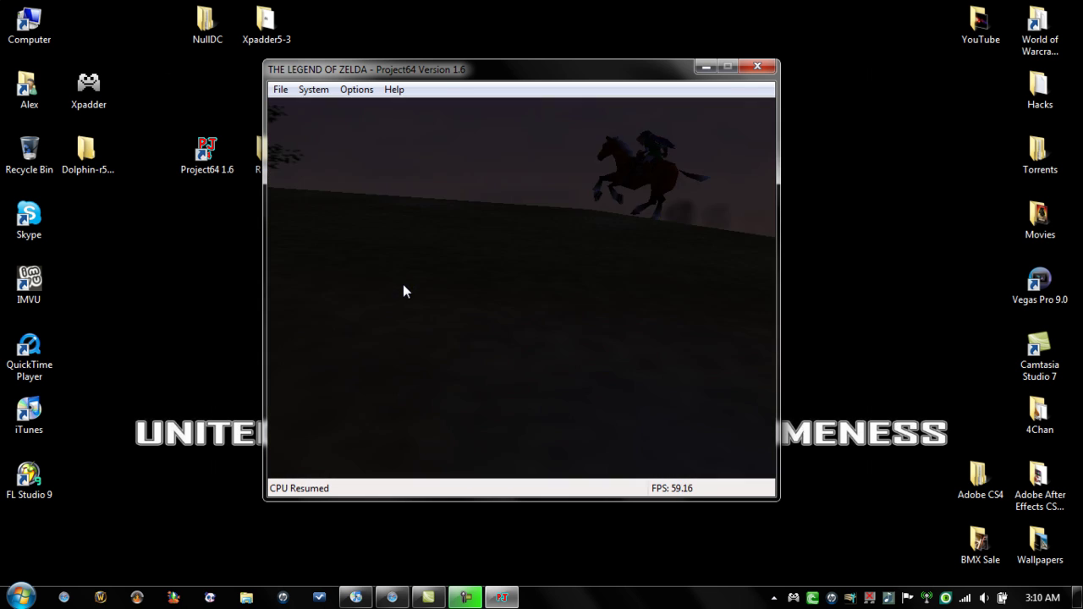
key("Return")
key("Return")
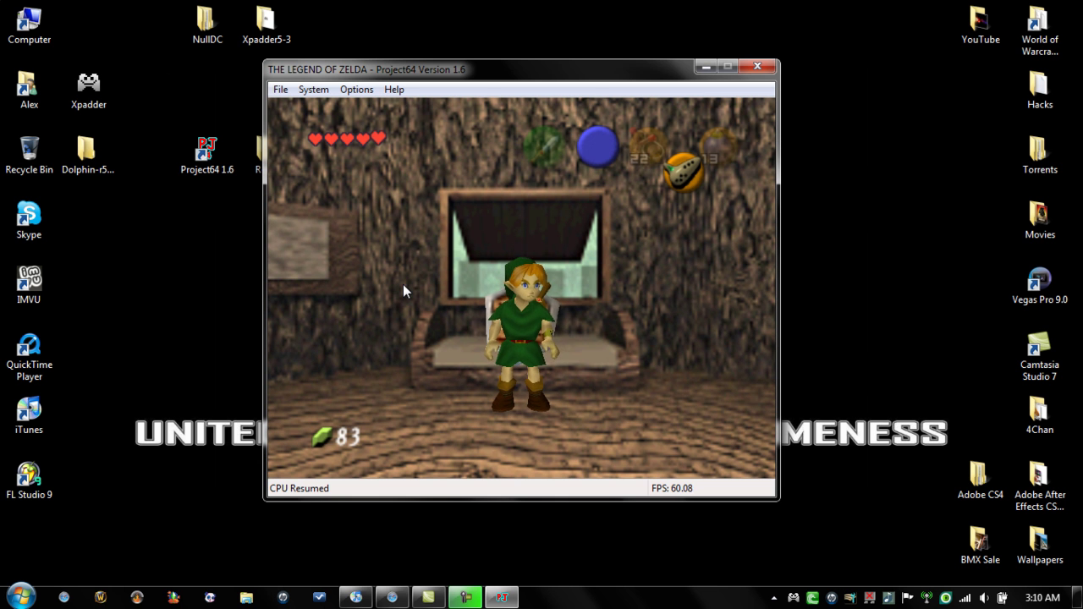
Walk Link out of his tree house and climb down the ladder to the ground in Kokiri Forest.
key("Left")
key("3")
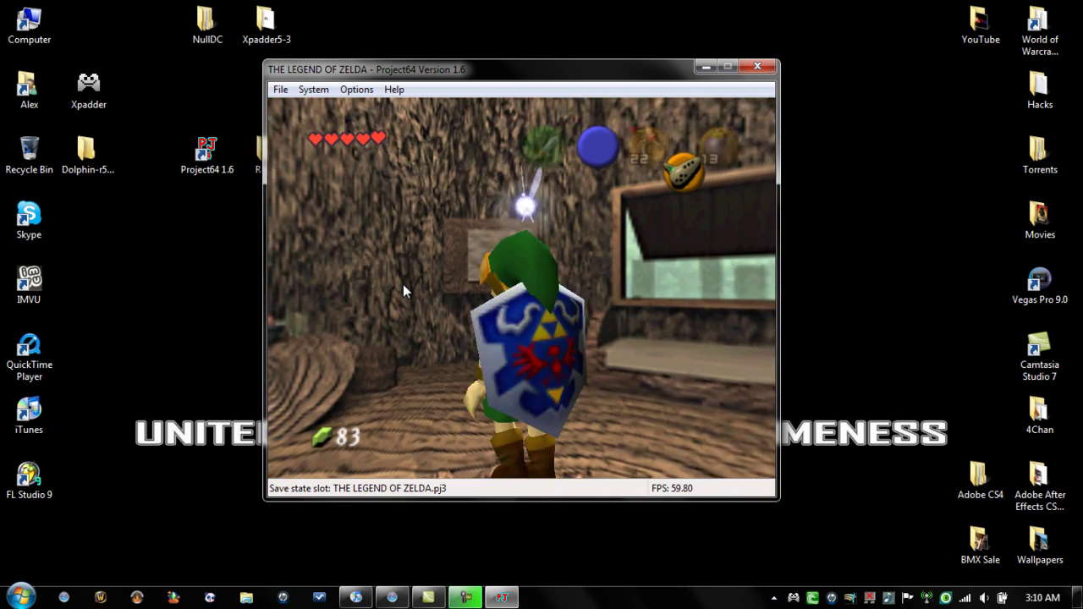
key("Left")
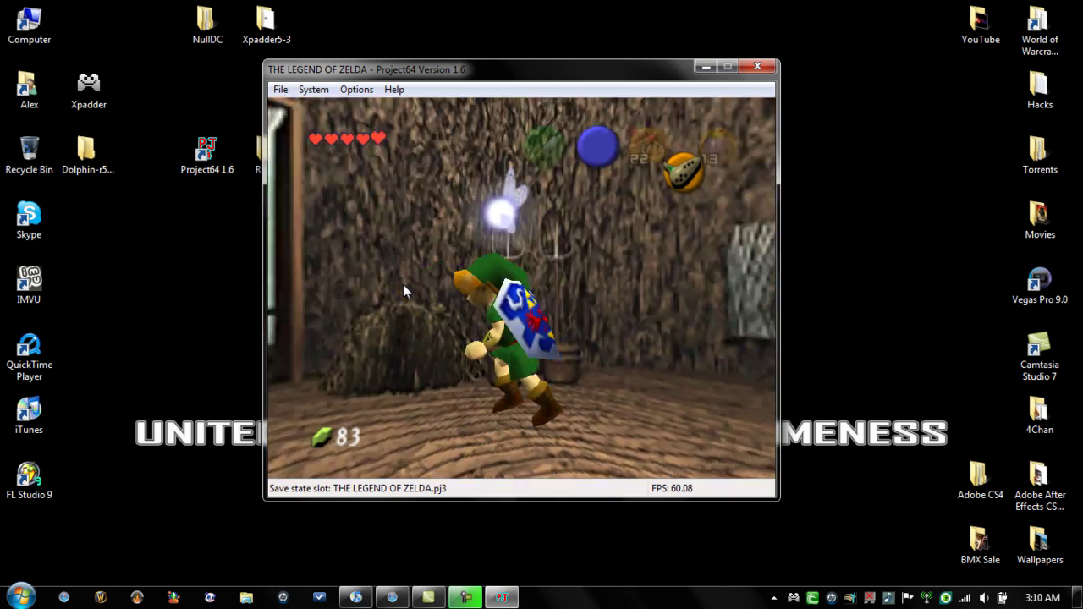
key("Up")
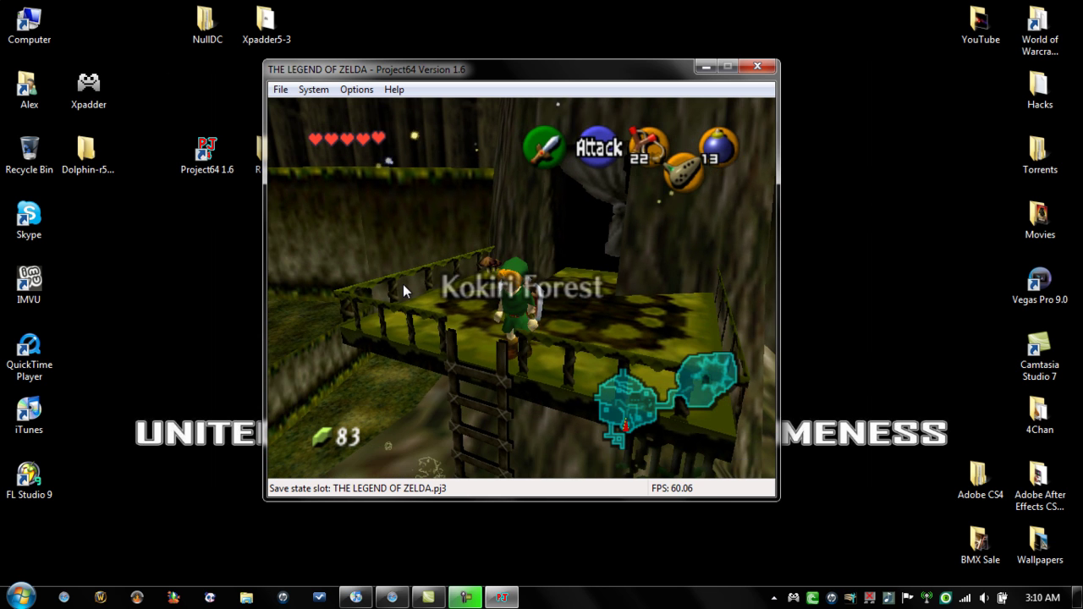
key("Down")
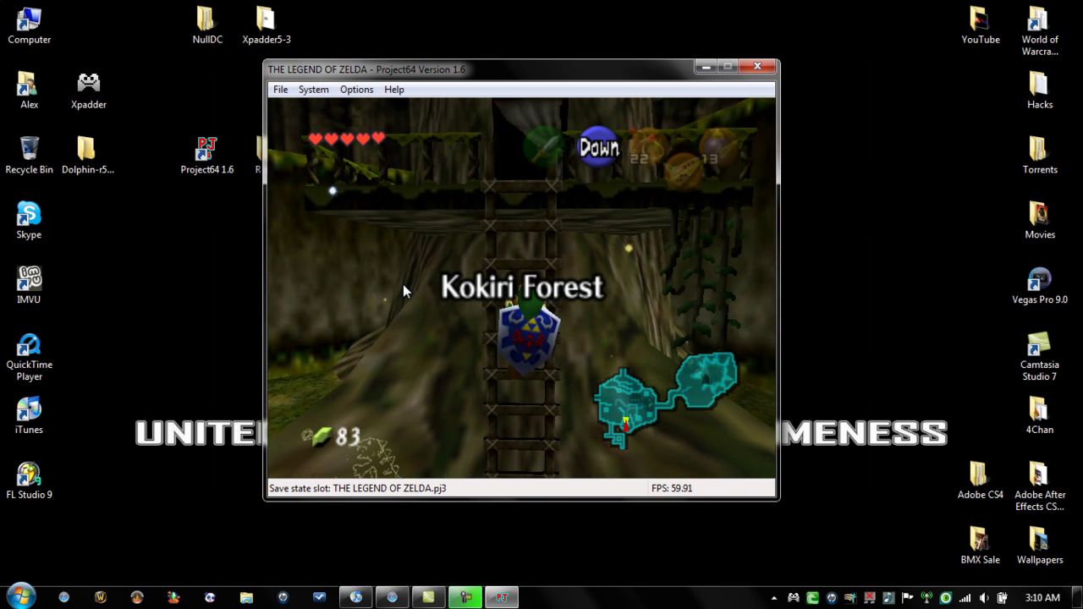
key("x")
key("Left")
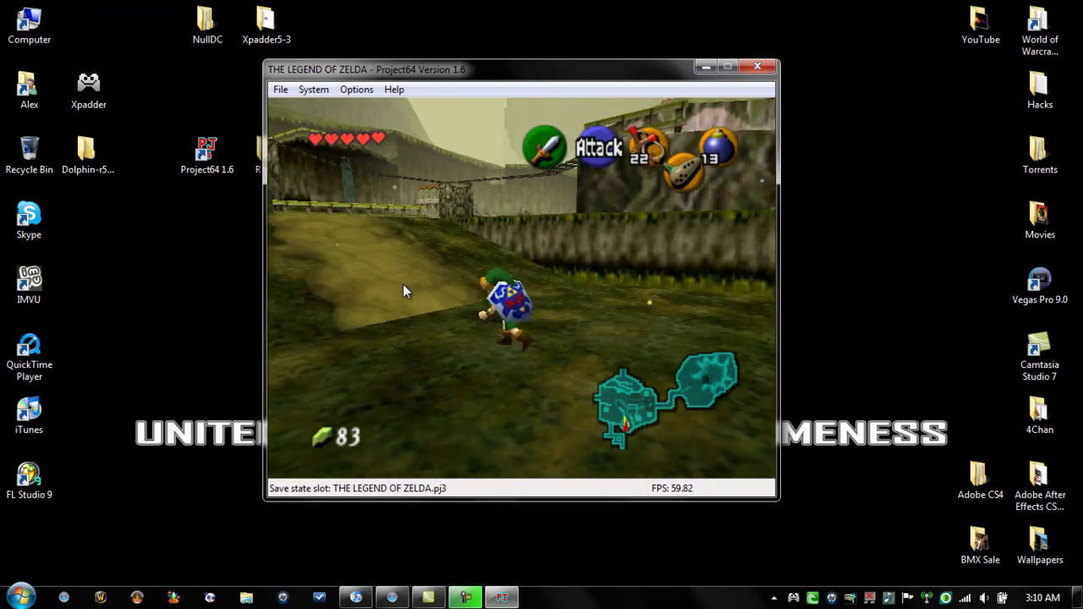
Run Link around the open ground of Kokiri Forest, recentring the camera behind him, and head back toward the tree house.
key("Up")
key("z")
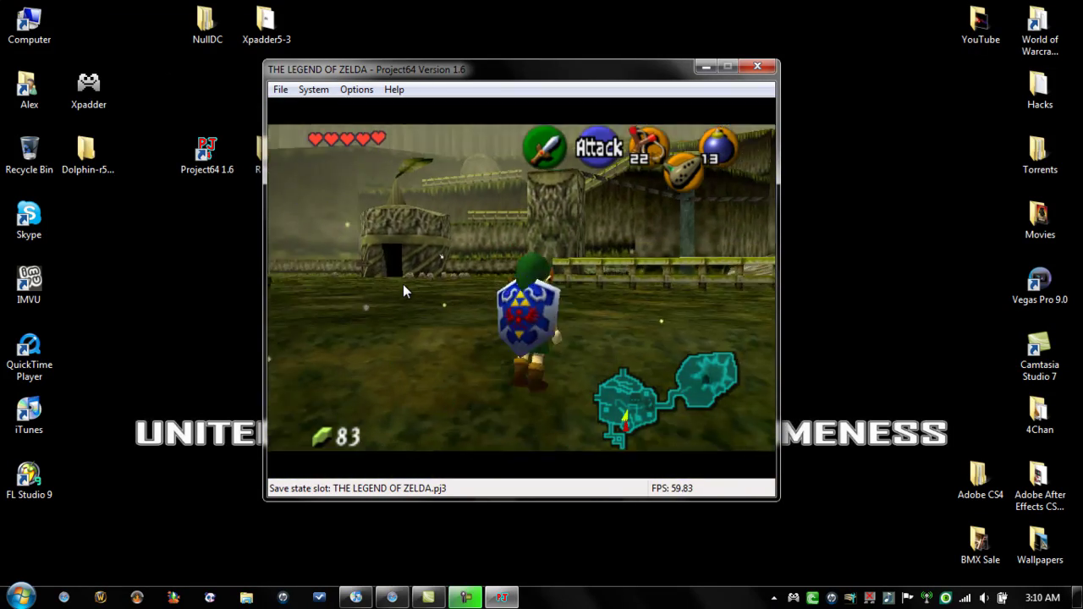
key("Up")
key("Right")
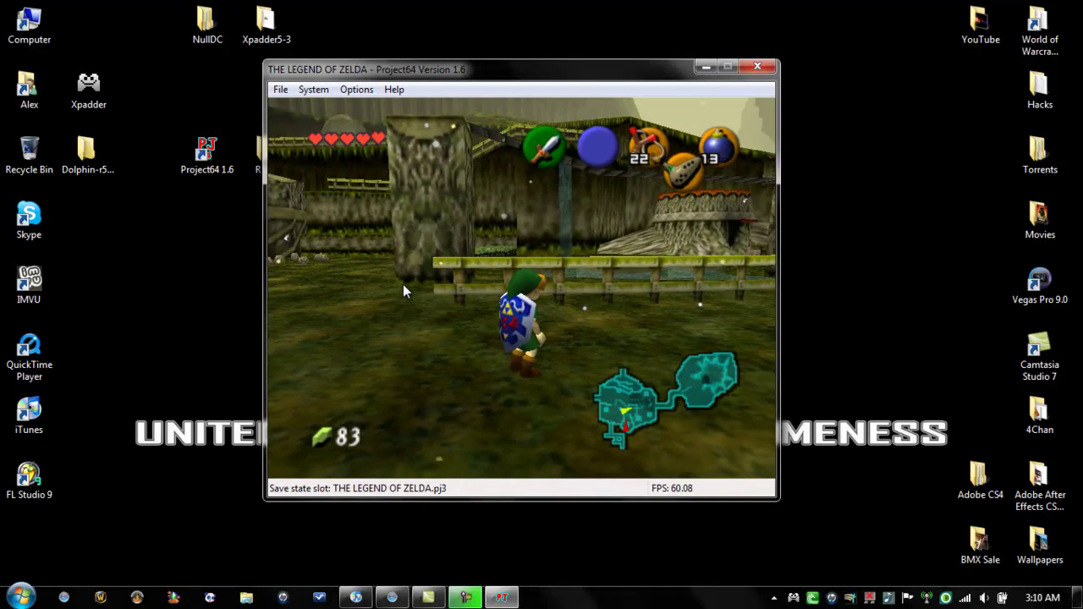
key("z")
key("Up")
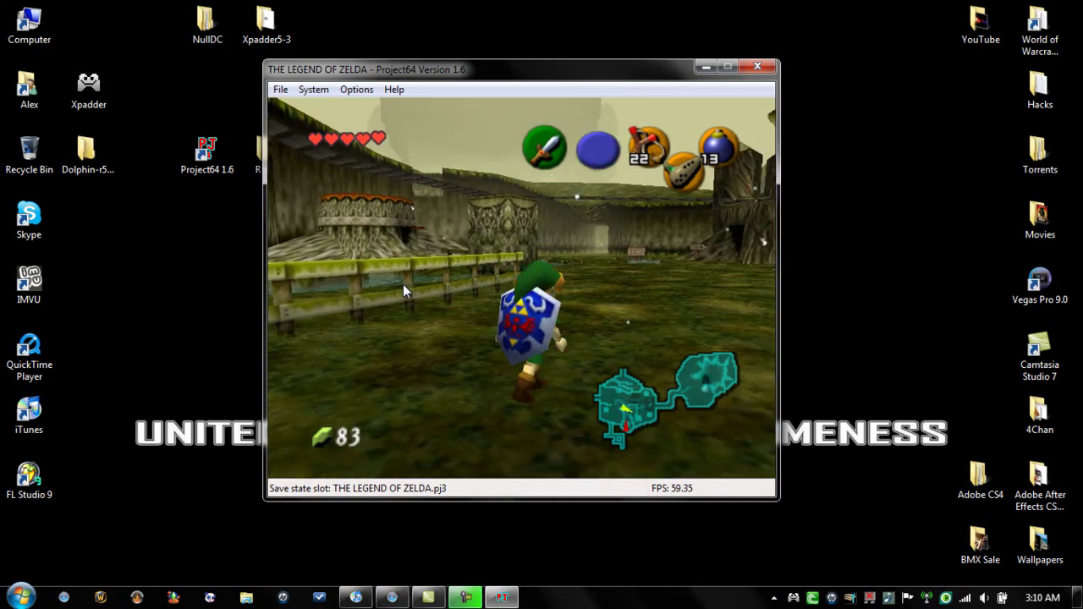
key("z")
key("Right")
key("Up")
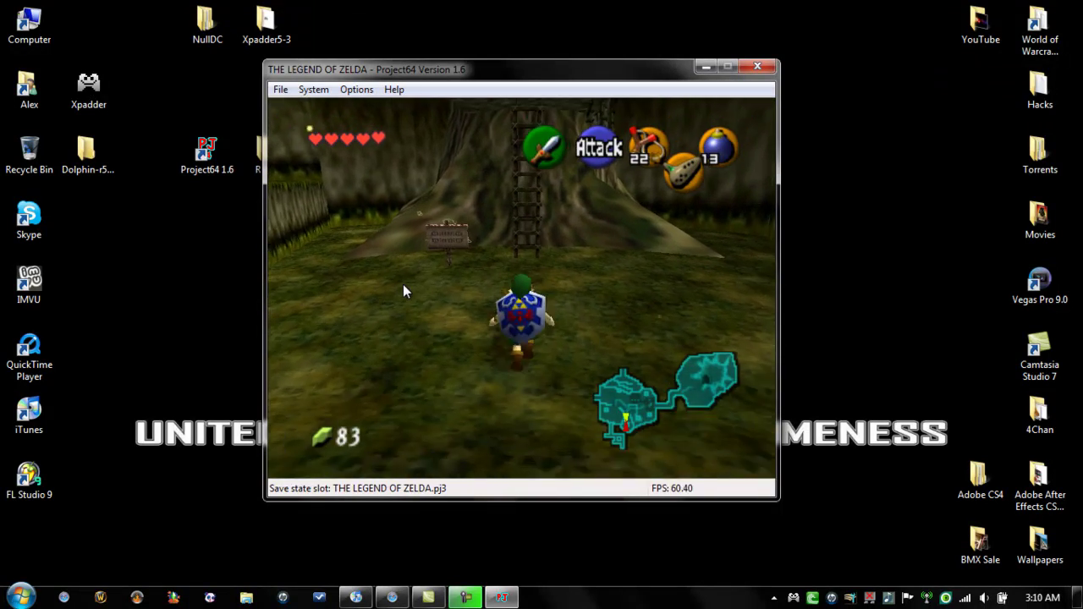
Turn Link away from the tree house, run toward the stone hut and swing his sword.
key("Down")
key("z")
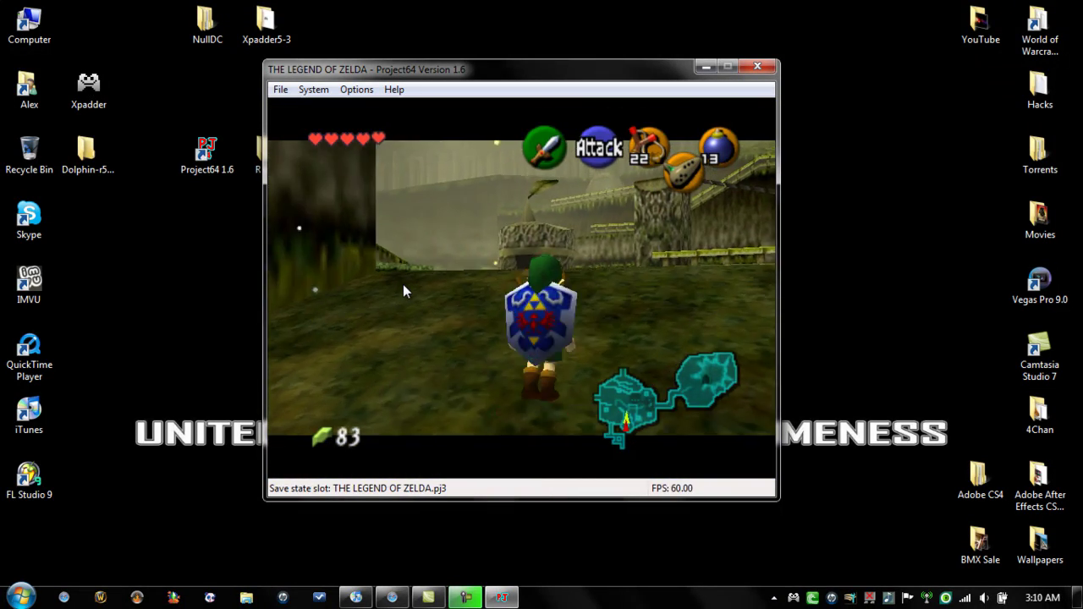
key("Up")
key("c")
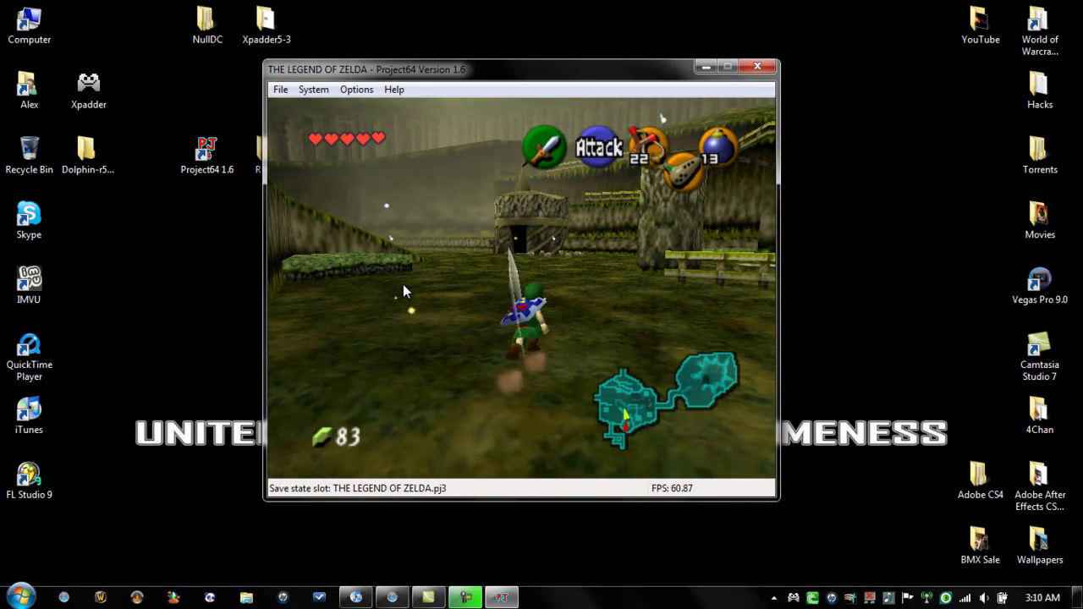
key("z")
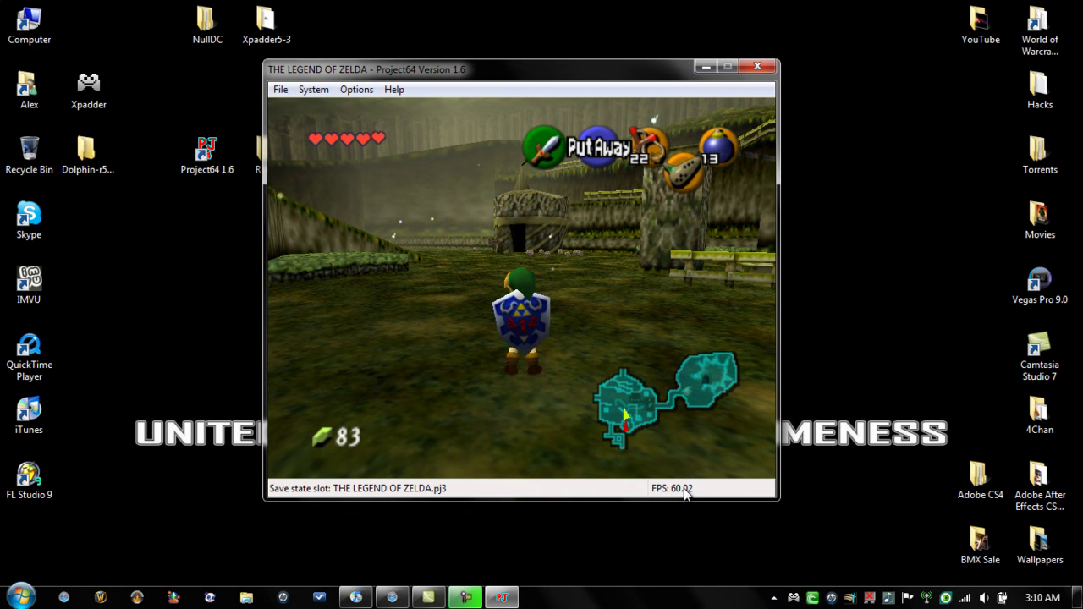
key("Right")
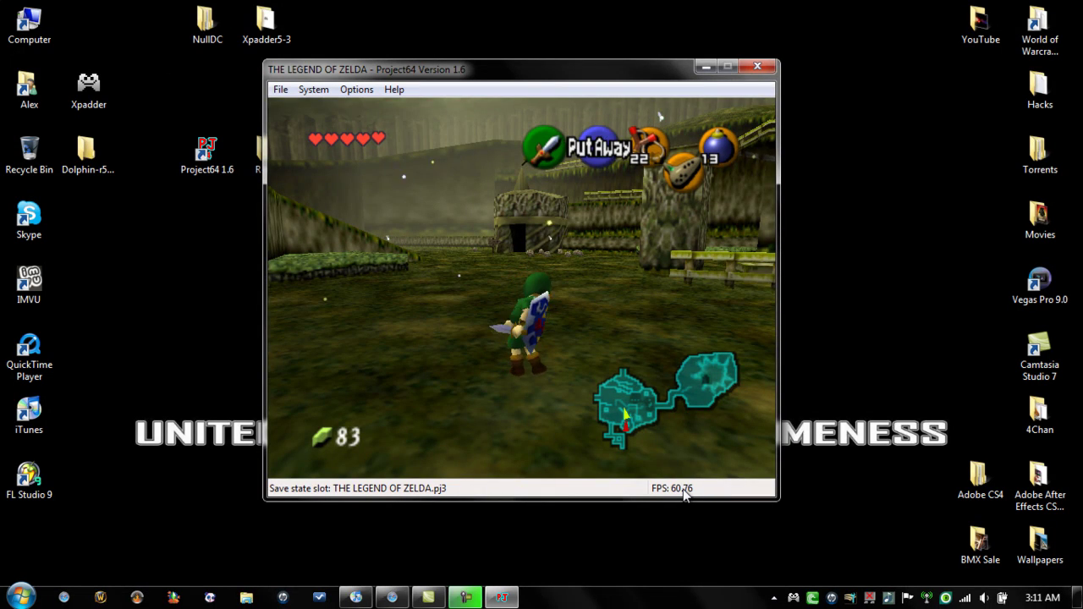
Run Link toward the stone hut and veer off past it onto the grassy slope near the hollow log.
key("Up")
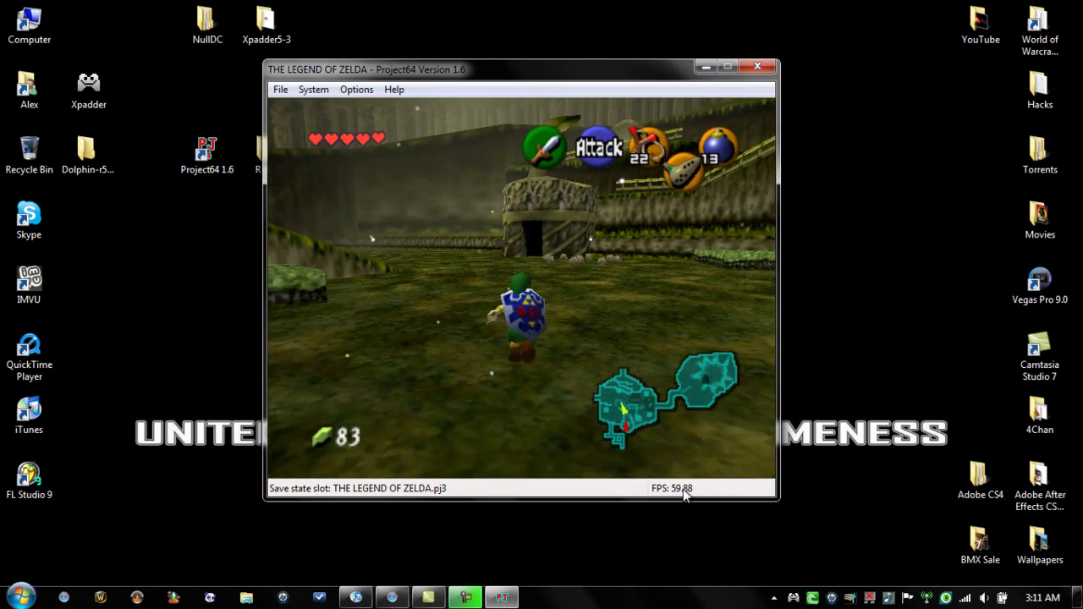
key("Left")
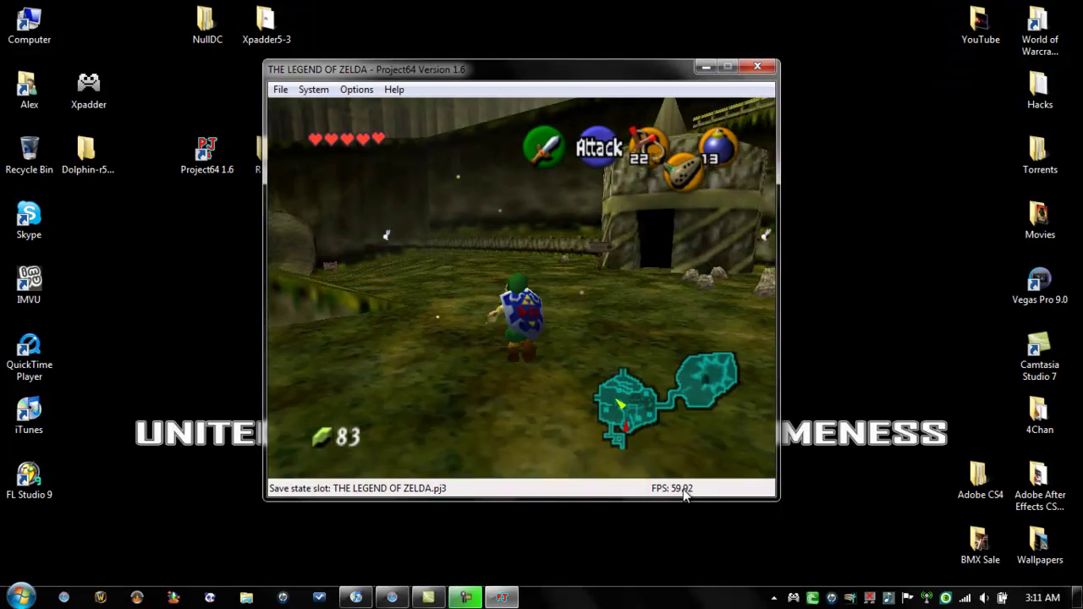
key("Left")
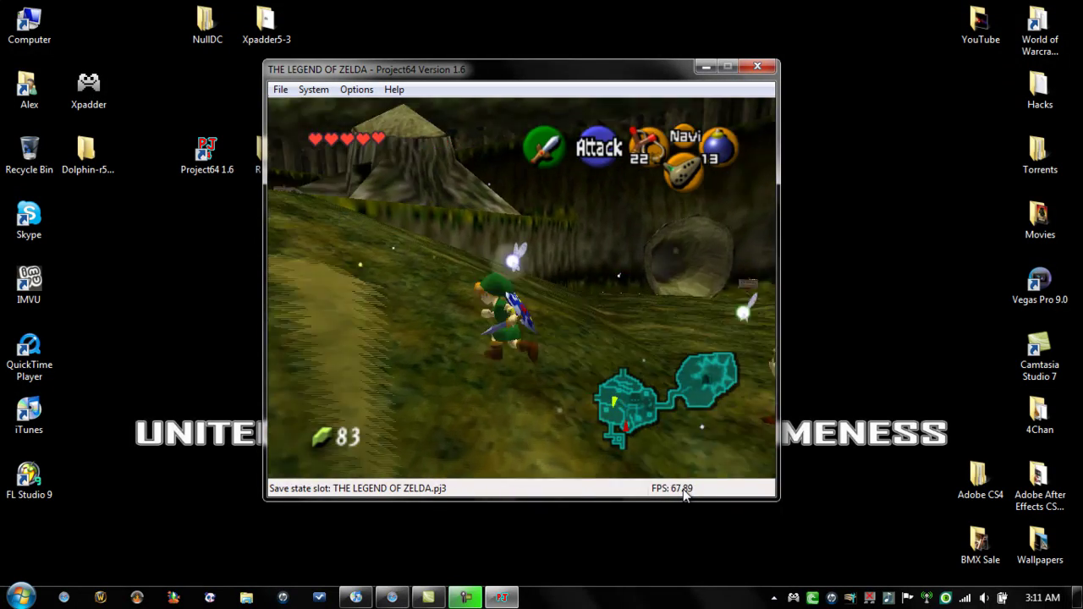
Turn Link back to face the stone hut, recentring the camera behind him, and run toward its doorway.
key("x")
key("z")
key("Up")
key("x")
key("Left")
key("z")
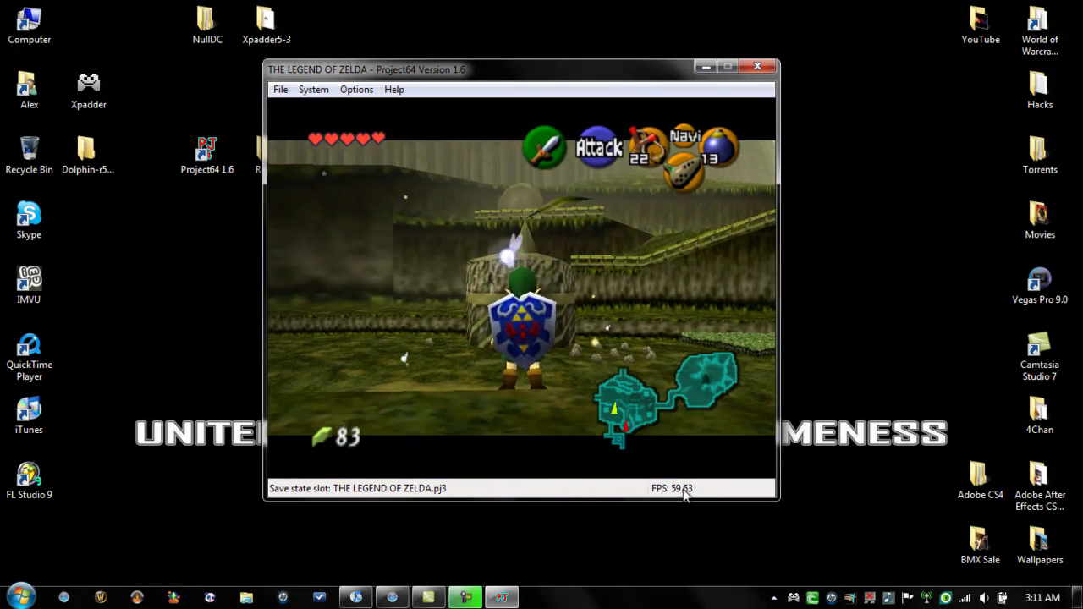
key("Up")
key("x")
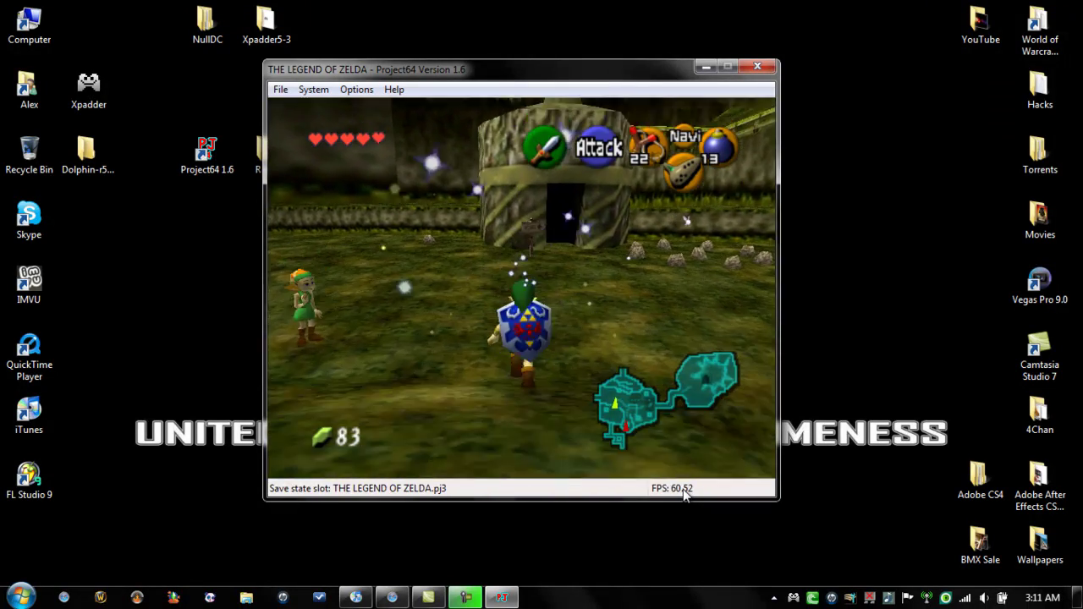
Run Link away from the stone hut, past the tall pillar and along the fence toward the signs beside the stream.
key("Right")
key("Up")
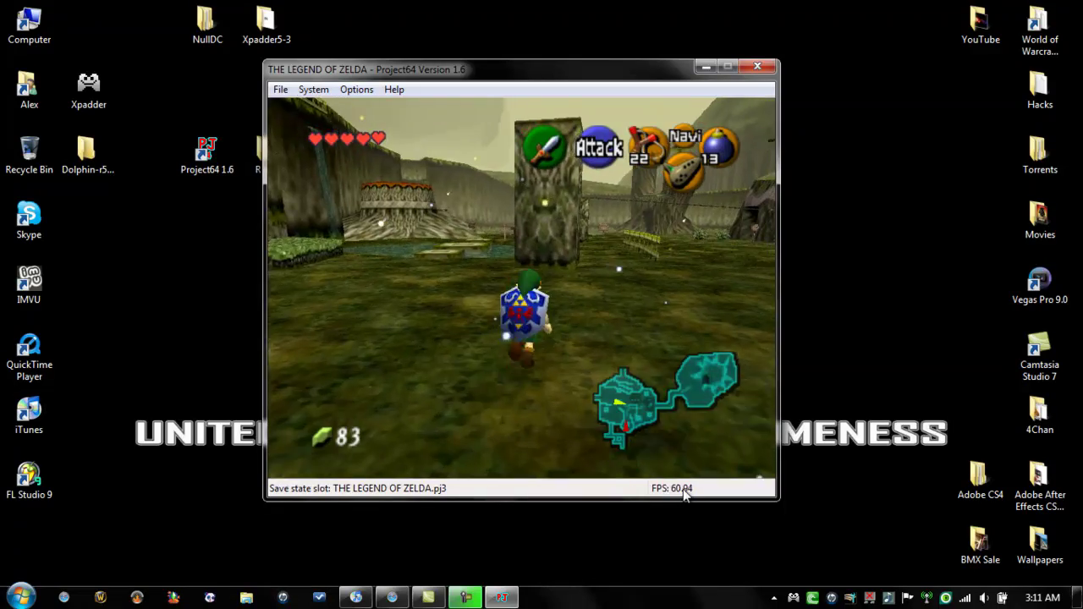
key("Right")
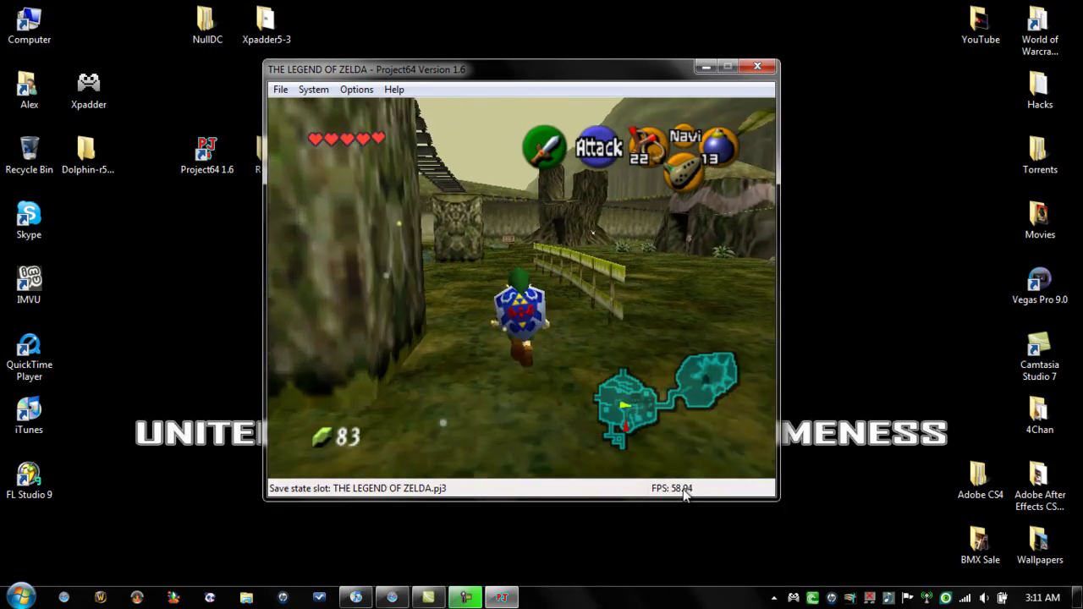
key("Up")
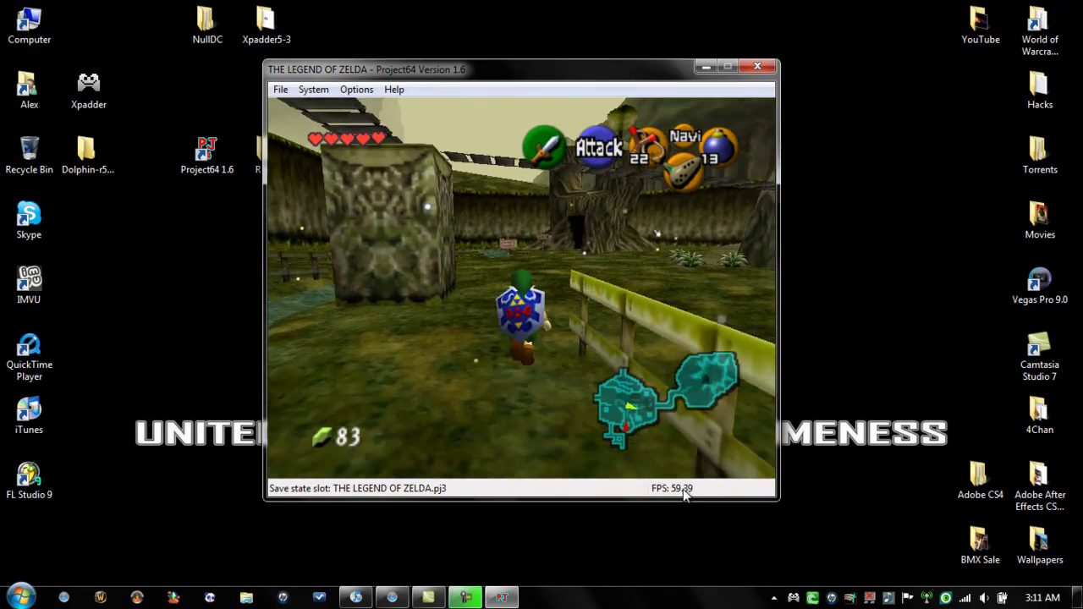
key("Left")
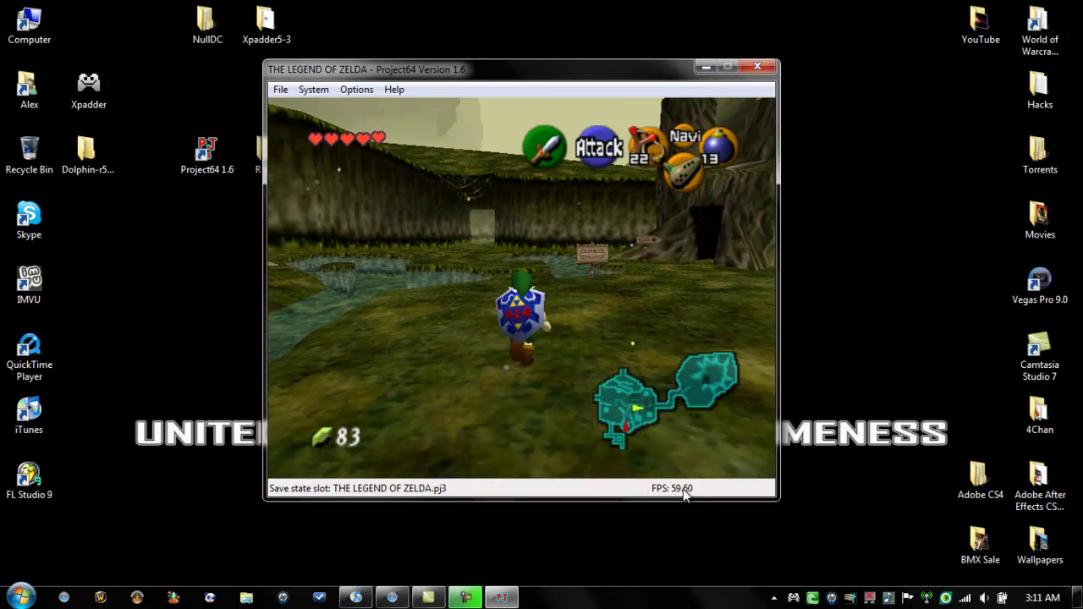
Turn Link around with the camera recentred and run back past the fence and pillar toward the hollow log.
key("Right")
key("z")
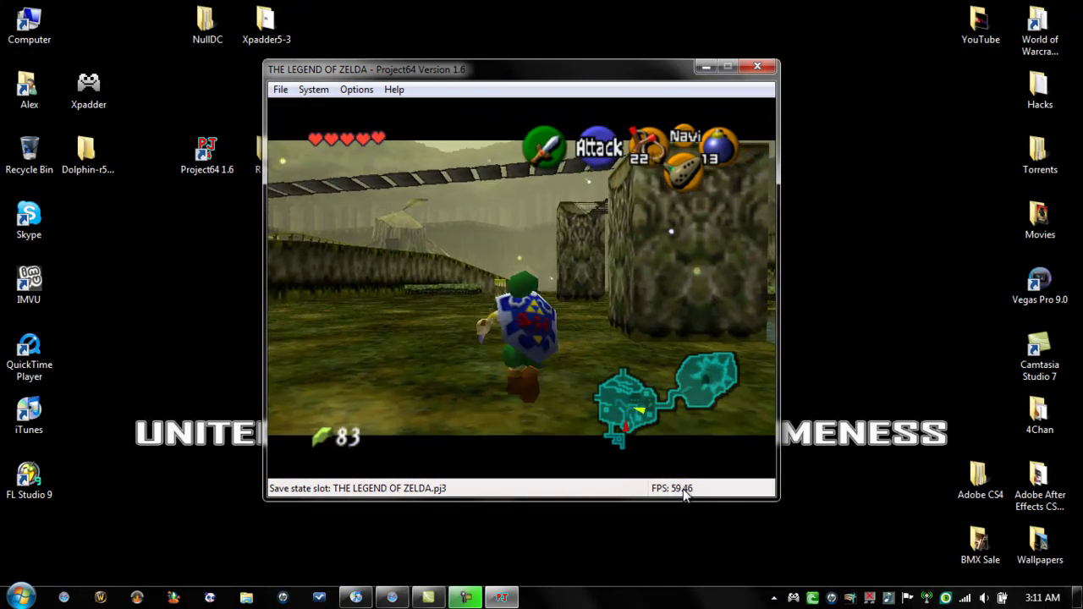
key("Up")
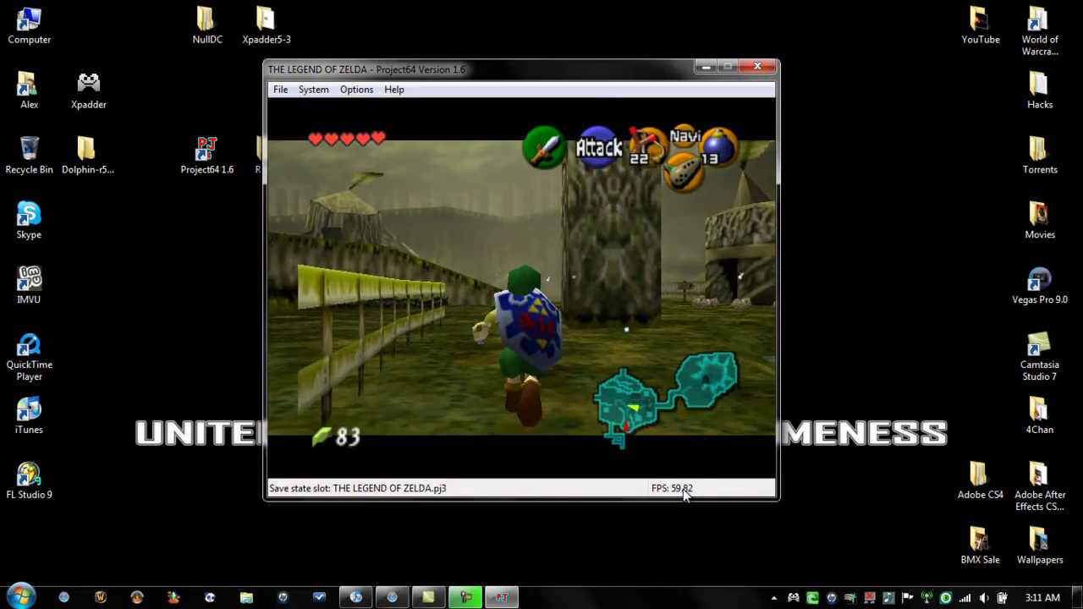
key("Up")
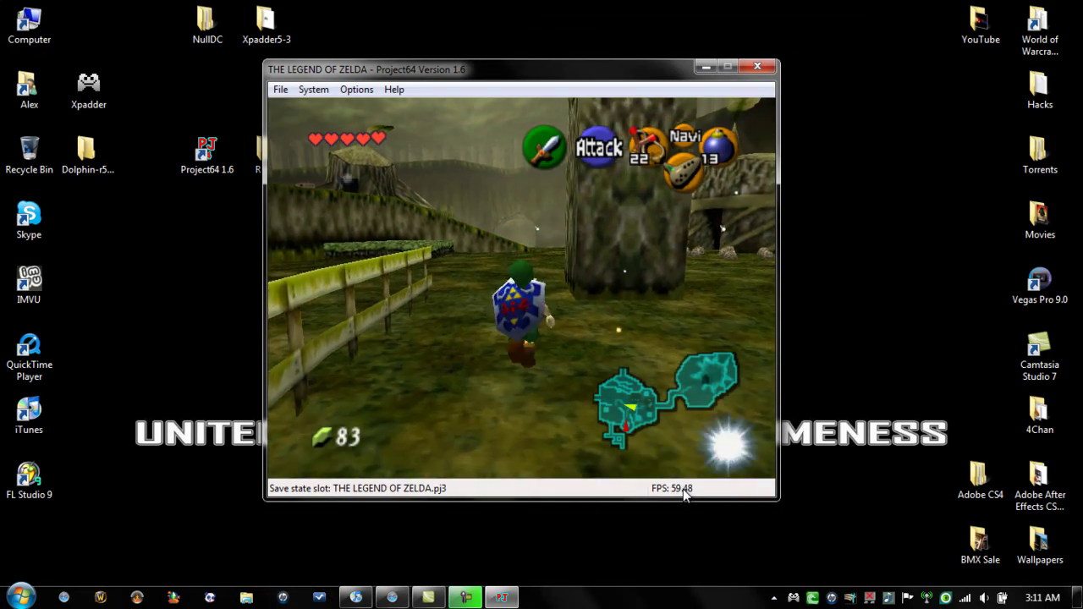
key("Up")
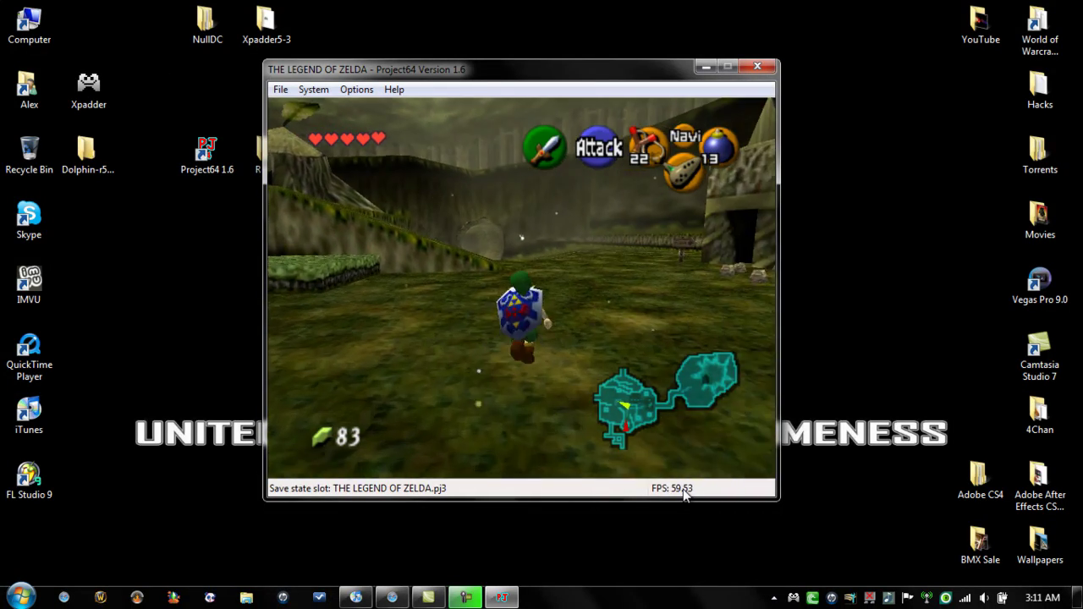
key("Up")
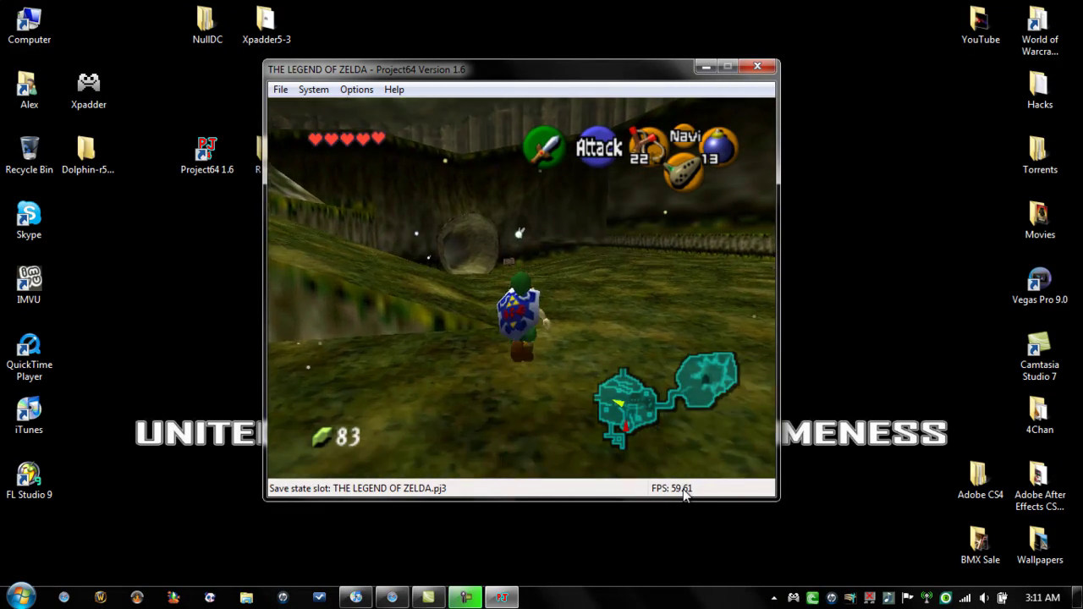
Run Link around the dirt path by the slope, head toward the stone hut and turn beside the Kokiri girl.
key("Up")
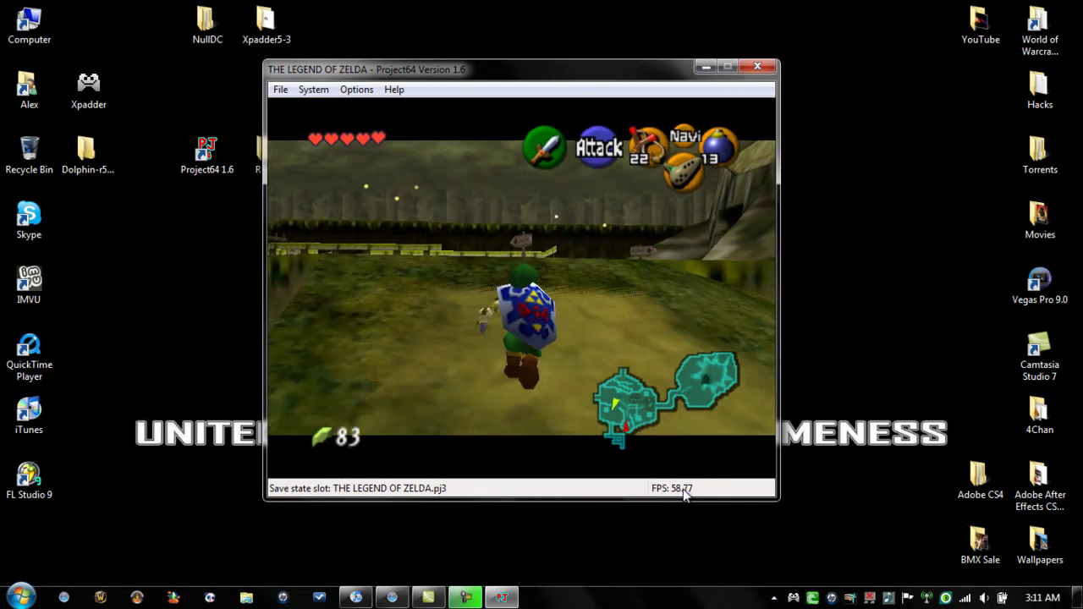
key("Up")
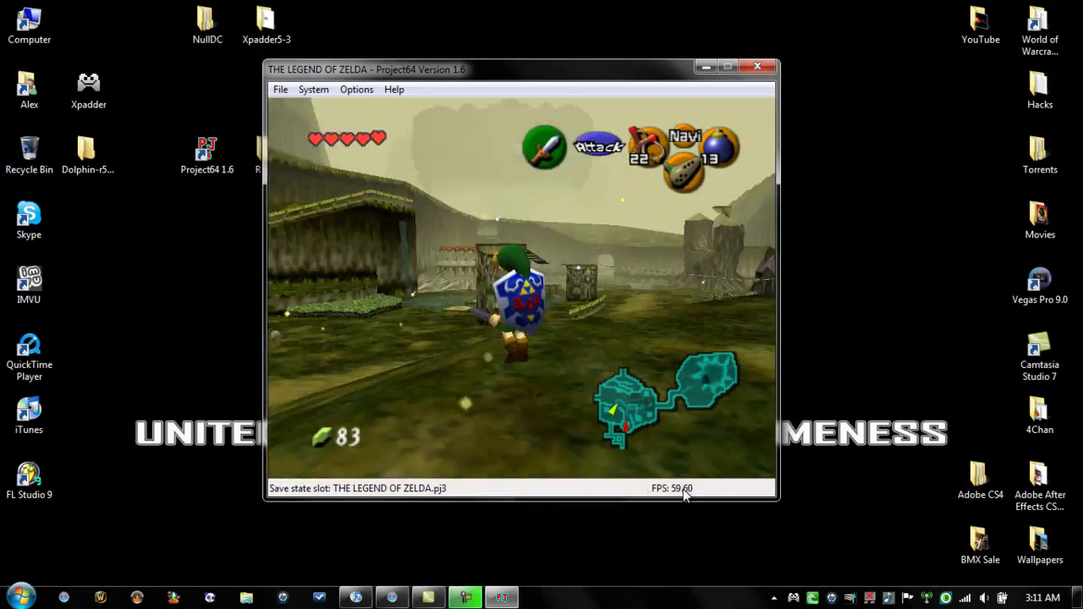
key("Left")
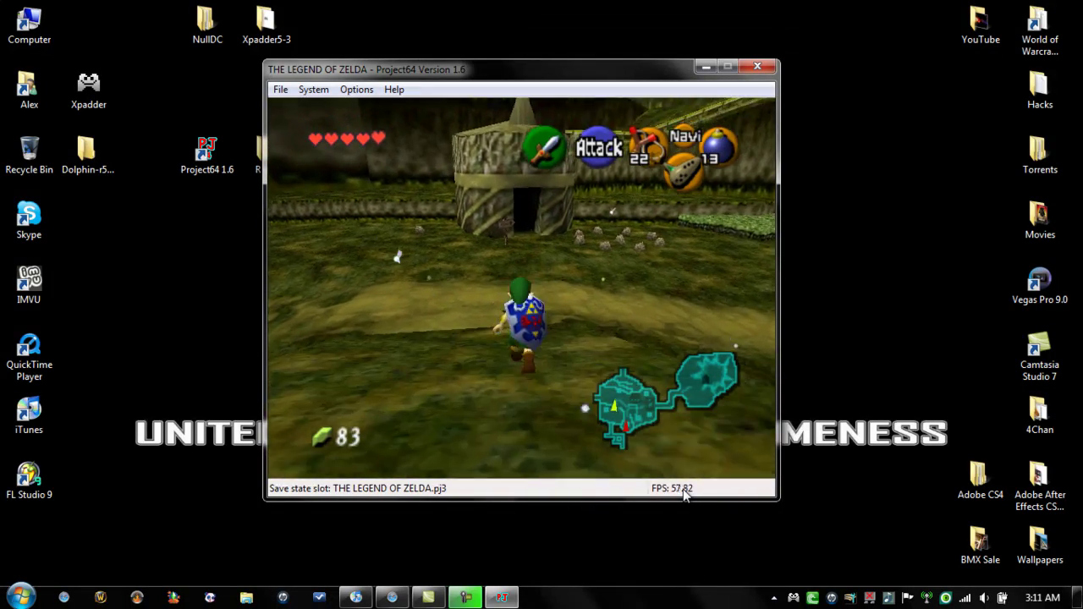
key("Up")
key("Left")
key("z")
key("Left")
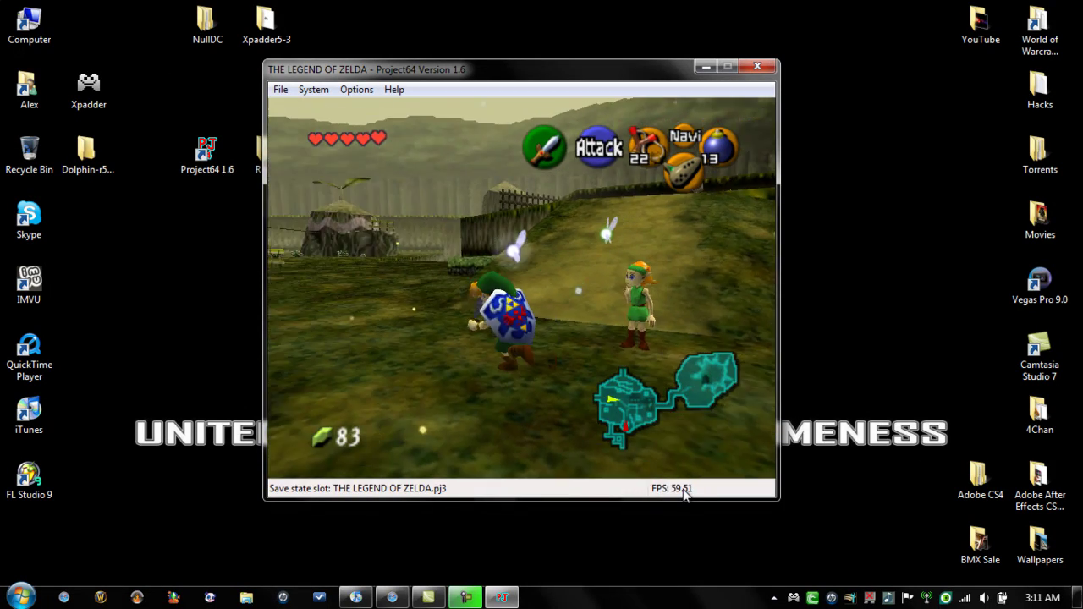
Pull out a bomb and throw it ahead of Link on the open ground near the grassy ledge.
key("z")
key("l")
key("Up")
key("Left")
key("x")
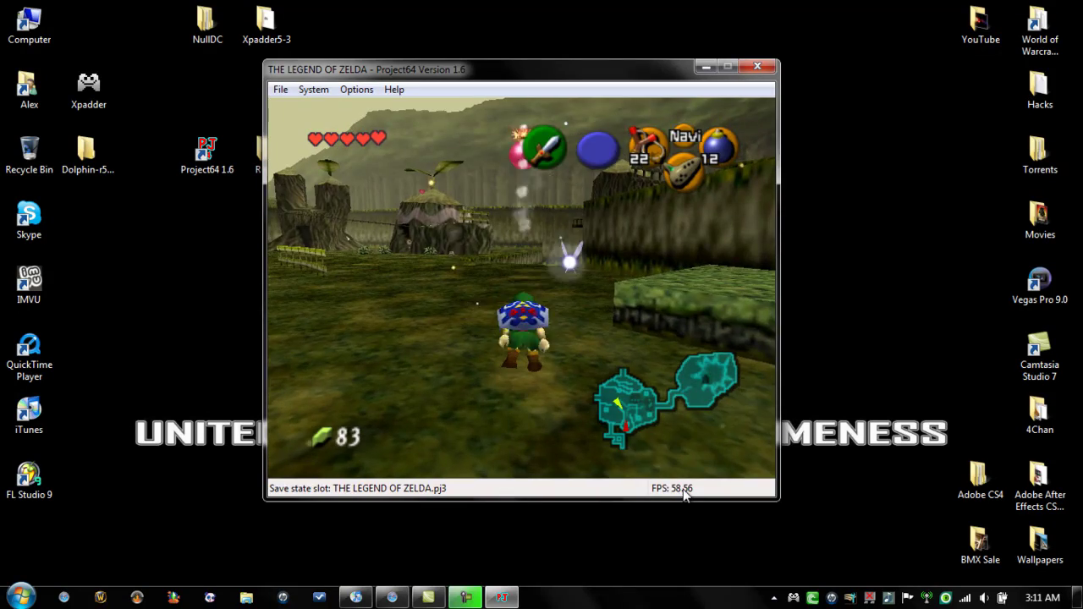
Turn Link toward the hollow log, recentre the camera and run over to the rocks beside the stone hut.
key("Down")
key("z")
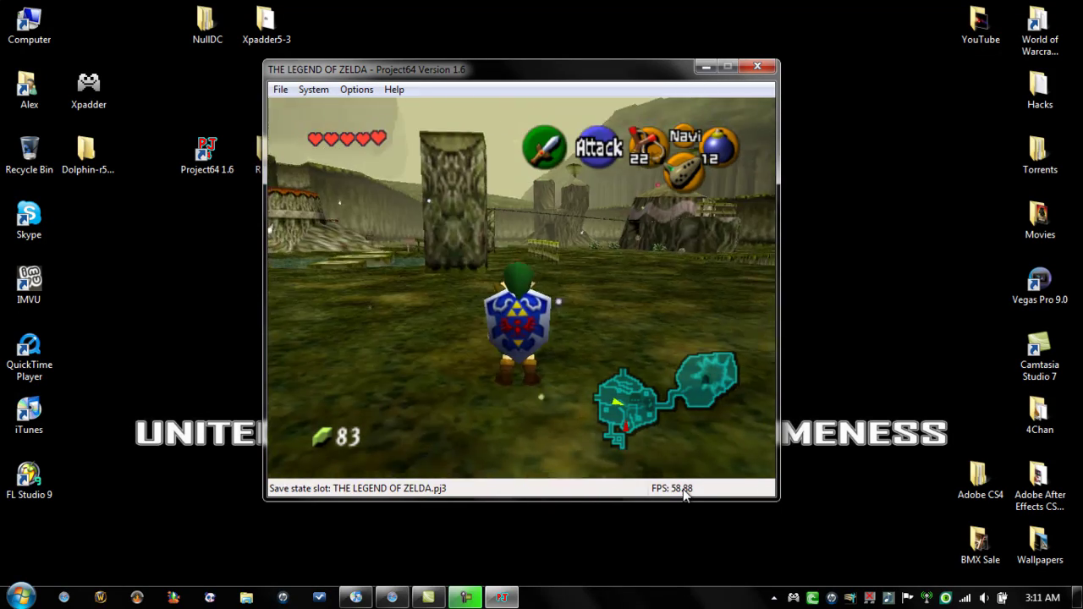
key("Left")
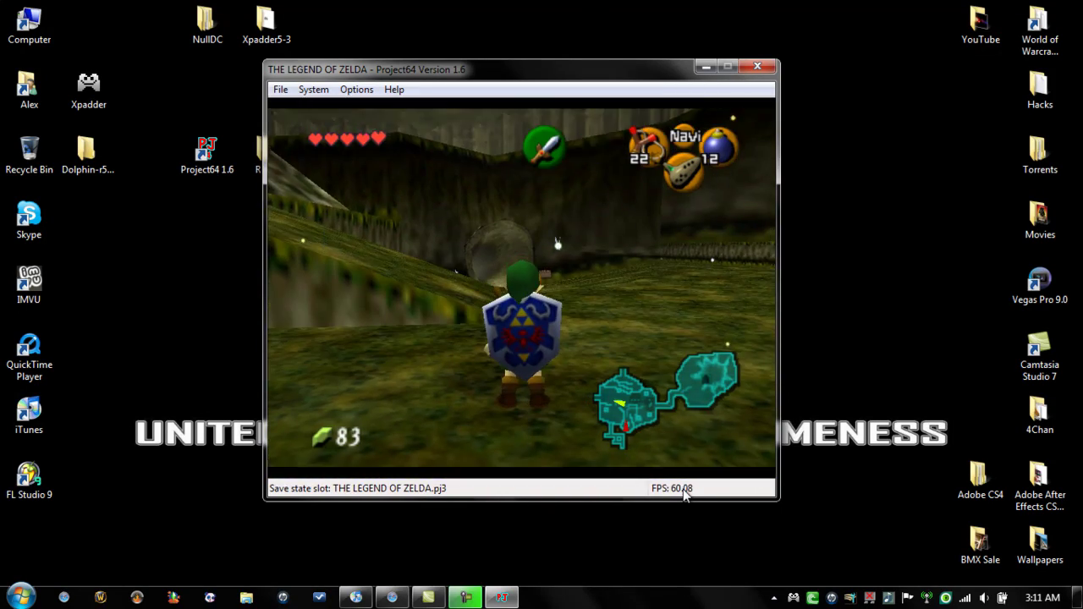
key("Right")
key("z")
key("Up")
key("Right")
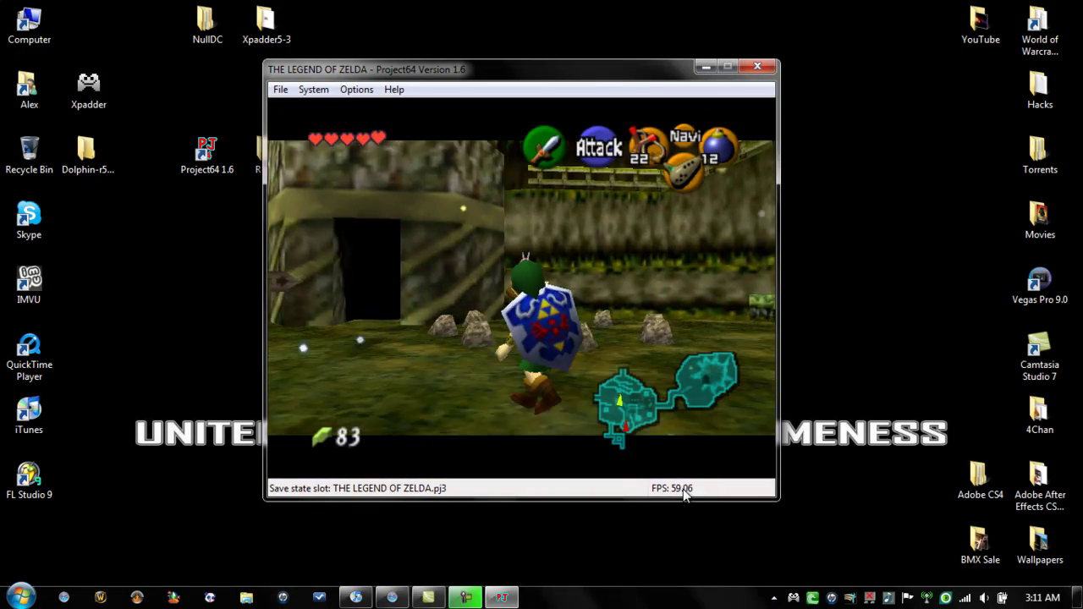
Turn Link away from the hut's rocks and run past the tall pillar along the edge of the stream.
key("z")
key("Up")
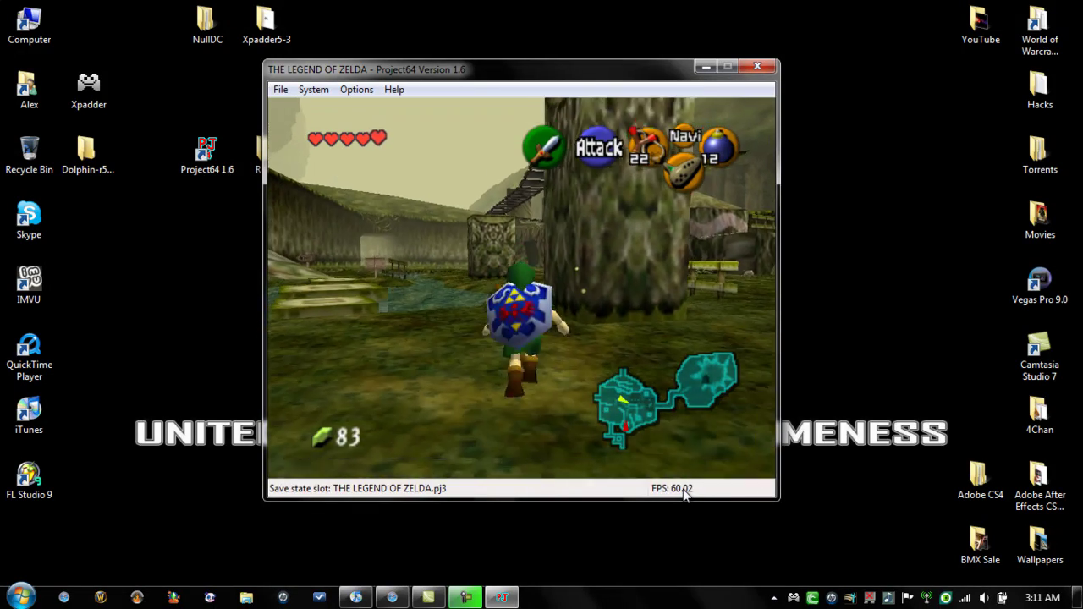
key("Left")
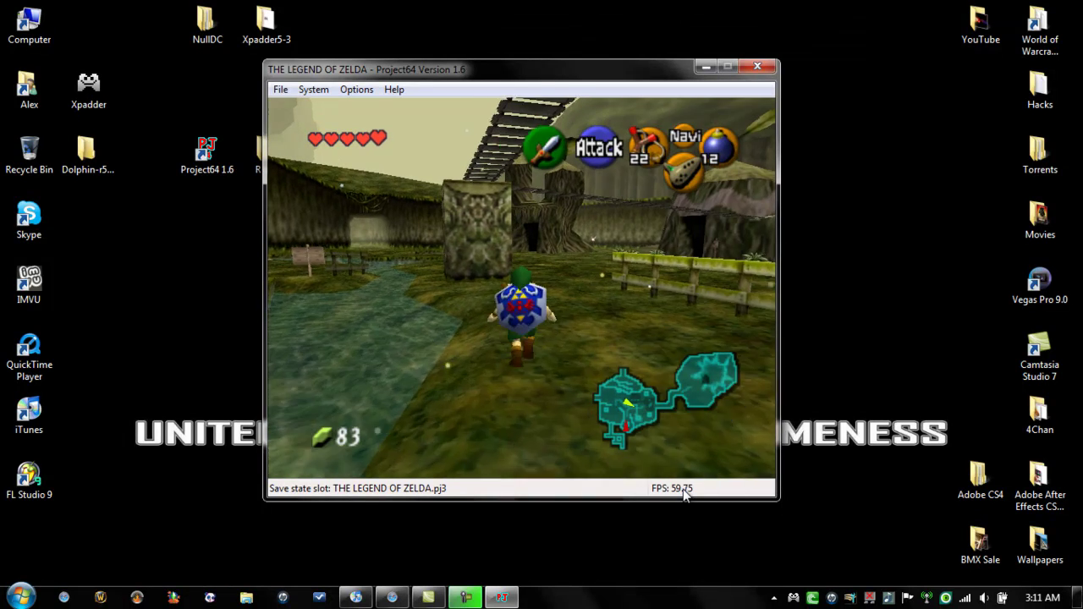